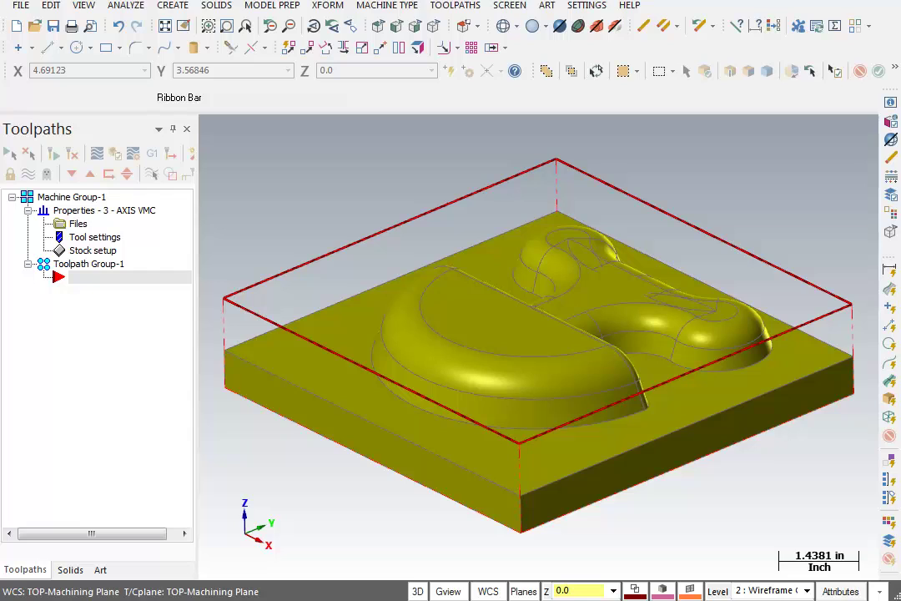
# - Open the Tool Manager from the Toolpaths menu
pyautogui.click(458, 5)
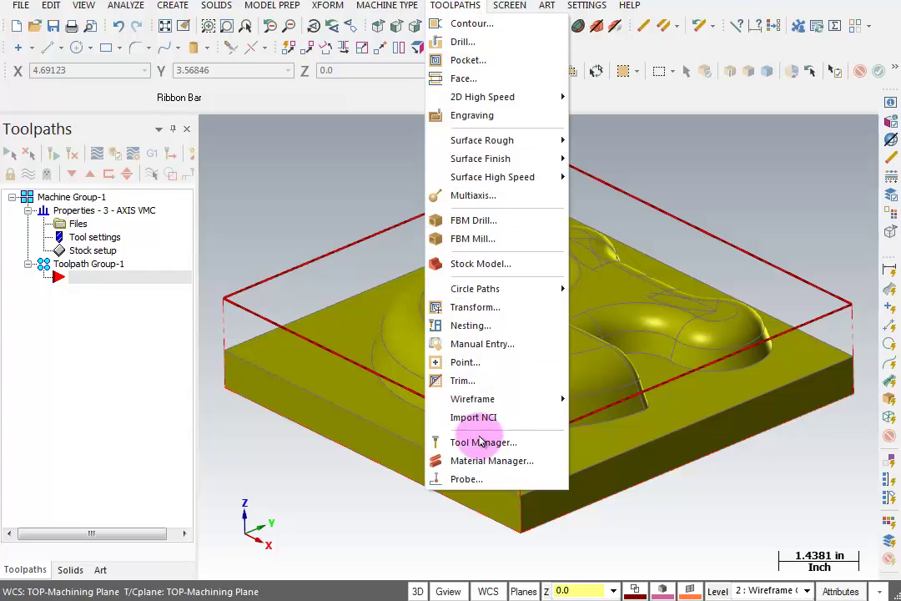
pyautogui.click(526, 443)
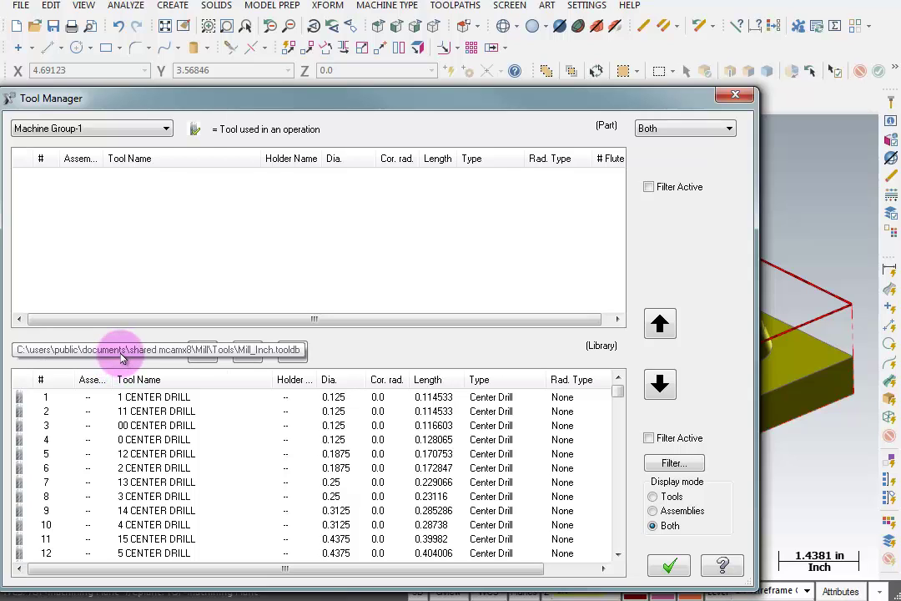
# - Activate the library filter and restrict it to flat, ball and bull endmill types
pyautogui.click(650, 438)
pyautogui.click(676, 464)
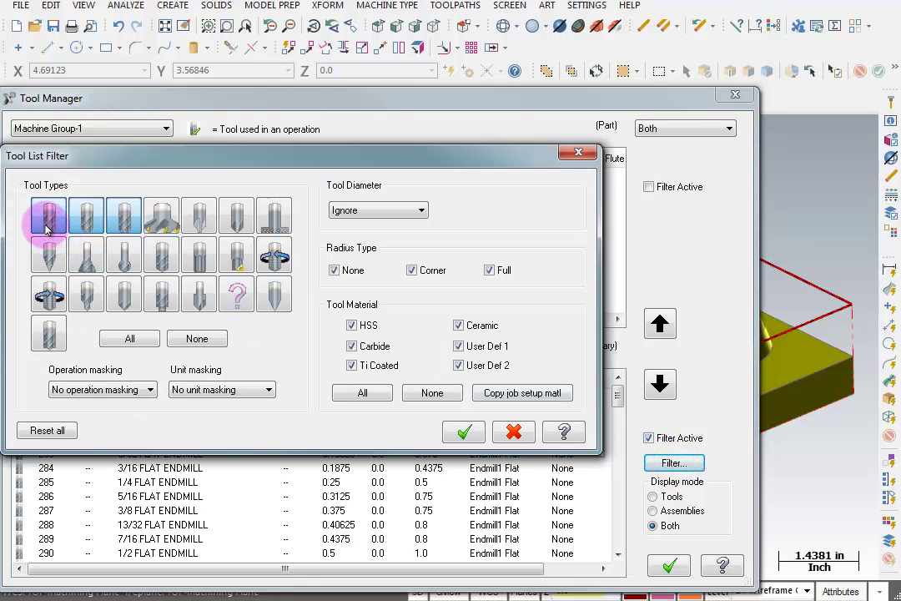
pyautogui.click(87, 221)
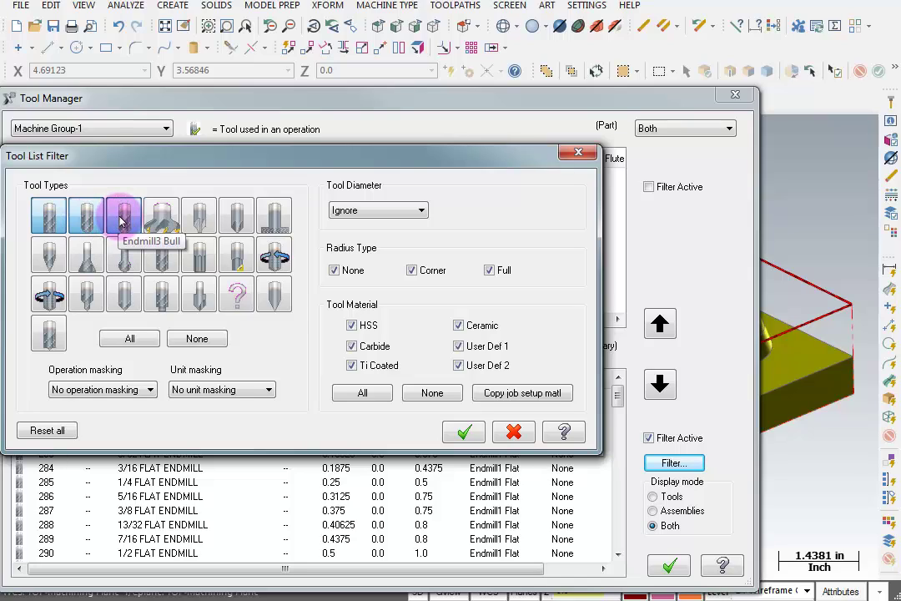
pyautogui.click(122, 219)
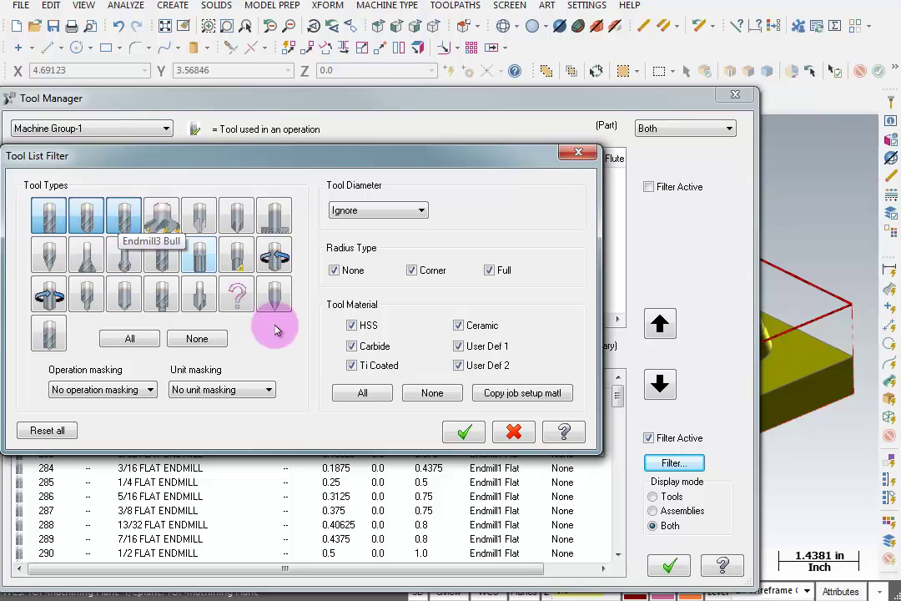
pyautogui.click(465, 433)
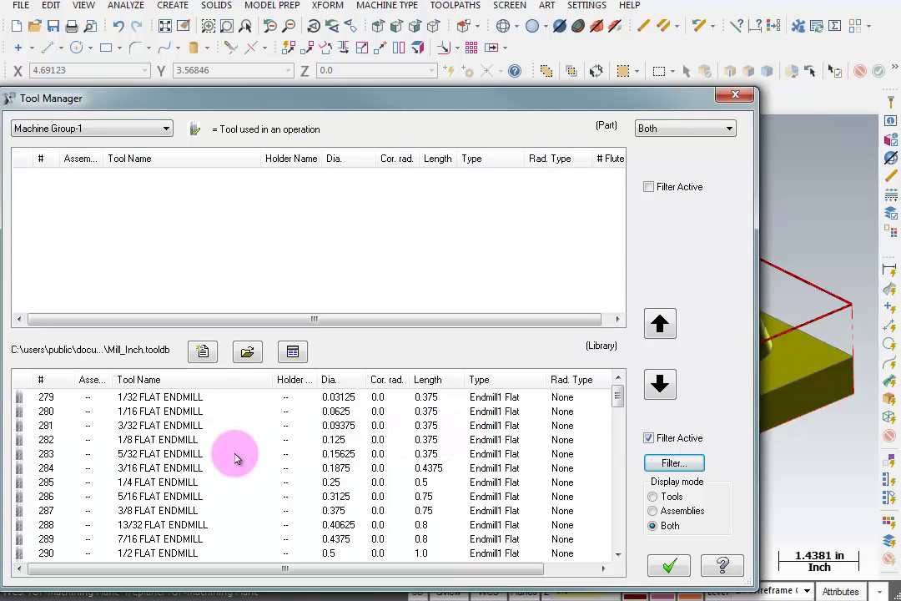
# - Add the 1 INCH BULL ENDMILL 0.0625 RAD and the 3/4 FLAT ENDMILL to Machine Group-1
pyautogui.scroll(-6, 163, 501)
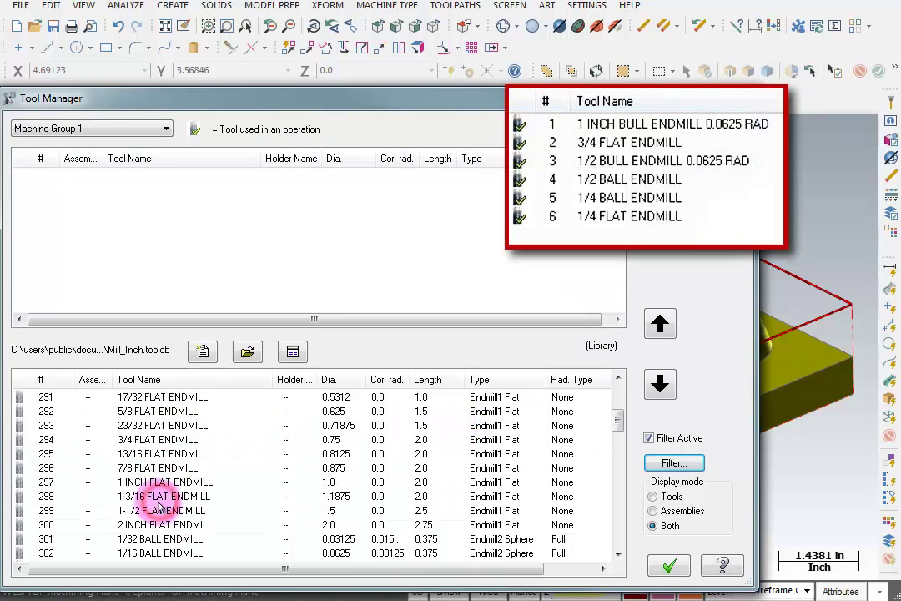
pyautogui.scroll(-19, 158, 505)
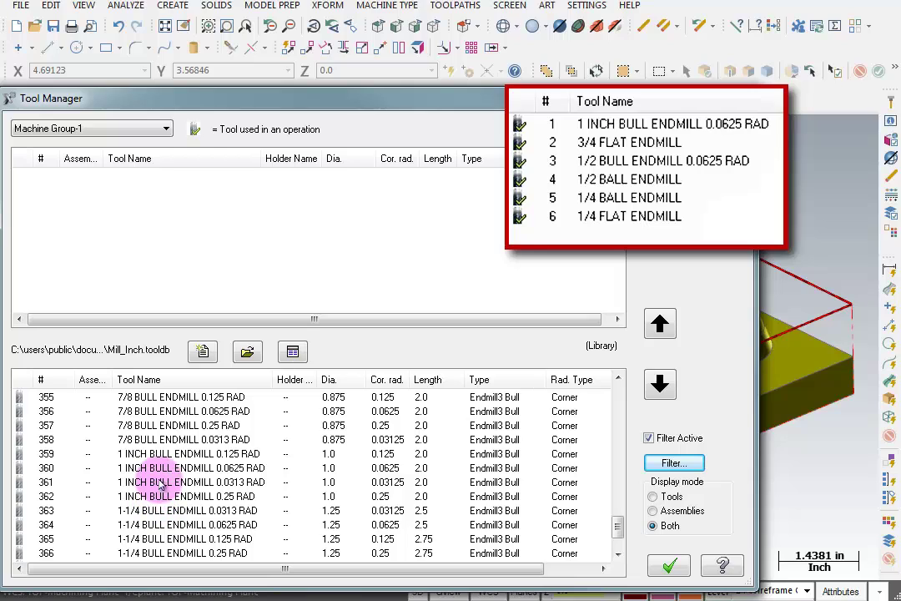
pyautogui.click(158, 470)
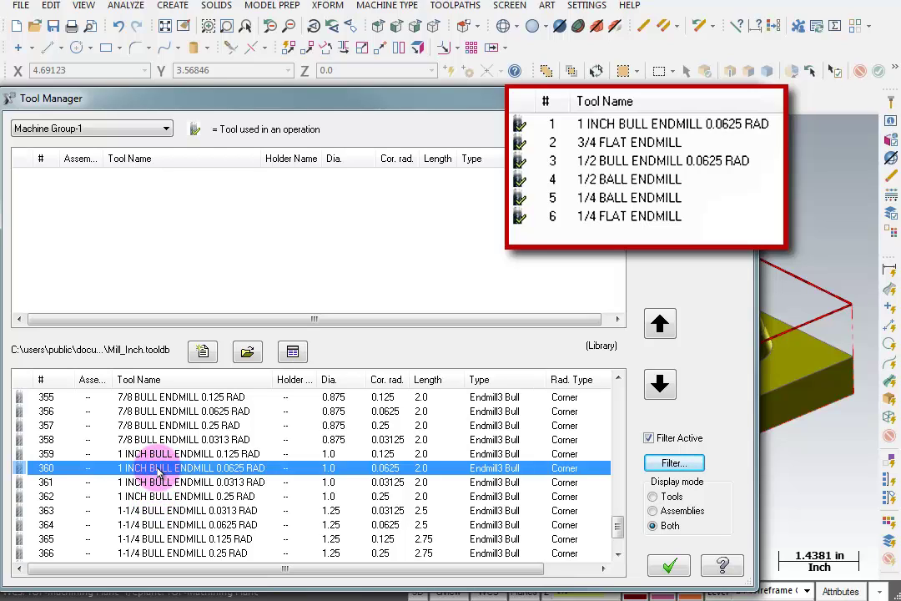
pyautogui.doubleClick(158, 469)
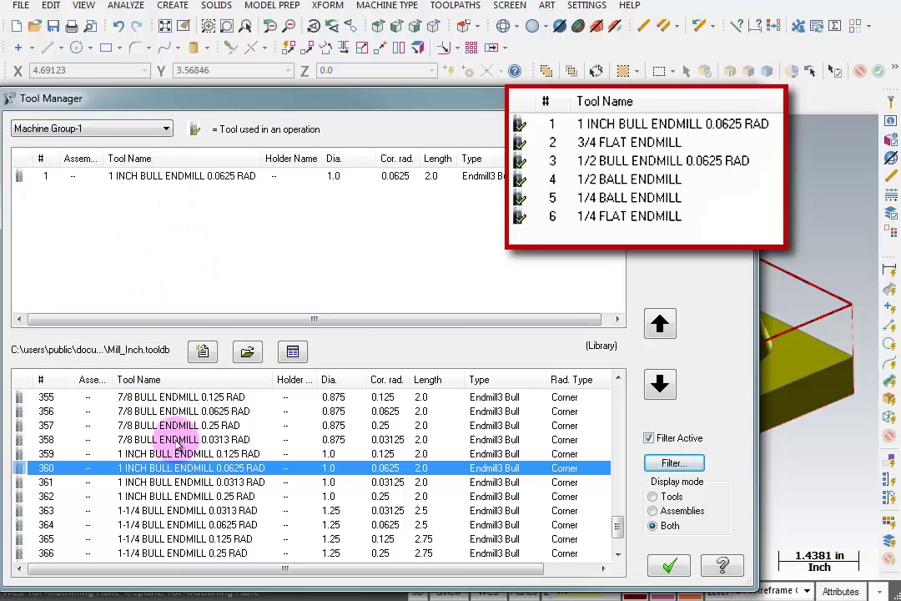
pyautogui.scroll(4, 159, 451)
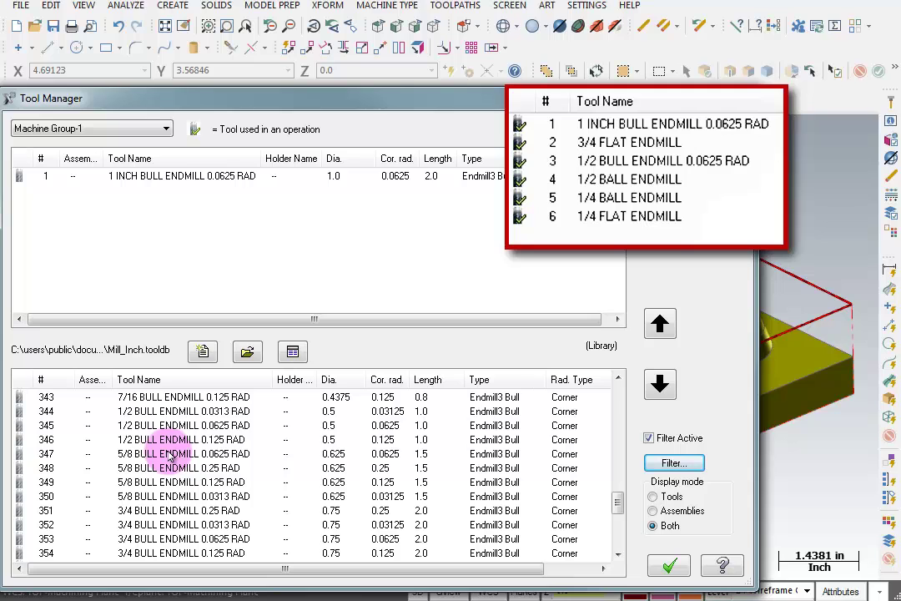
pyautogui.scroll(16, 170, 455)
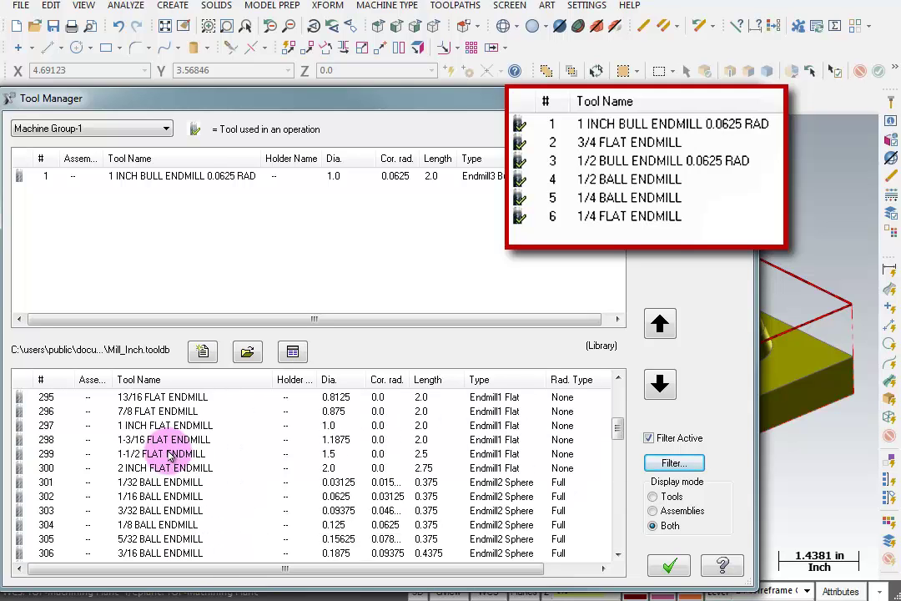
pyautogui.scroll(1, 162, 442)
pyautogui.doubleClick(155, 426)
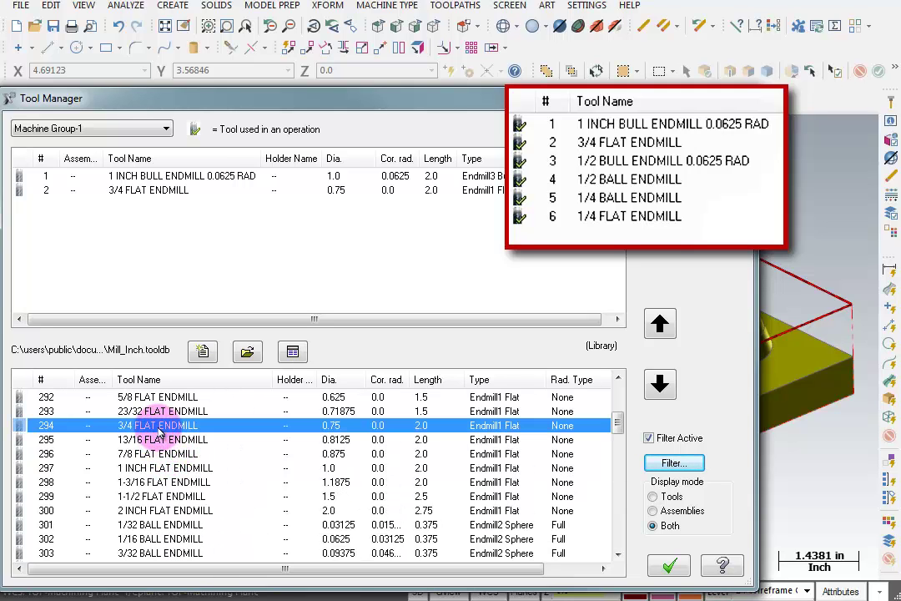
# - Add the 1/2 bull, 1/2 ball, 1/4 ball and 1/4 flat endmills, then accept the tool list
pyautogui.scroll(-15, 159, 431)
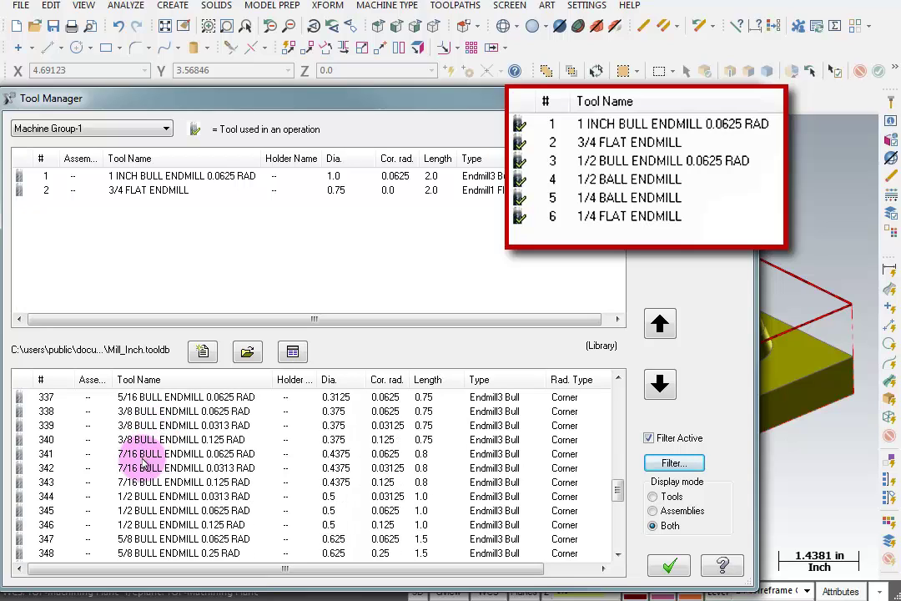
pyautogui.click(163, 510)
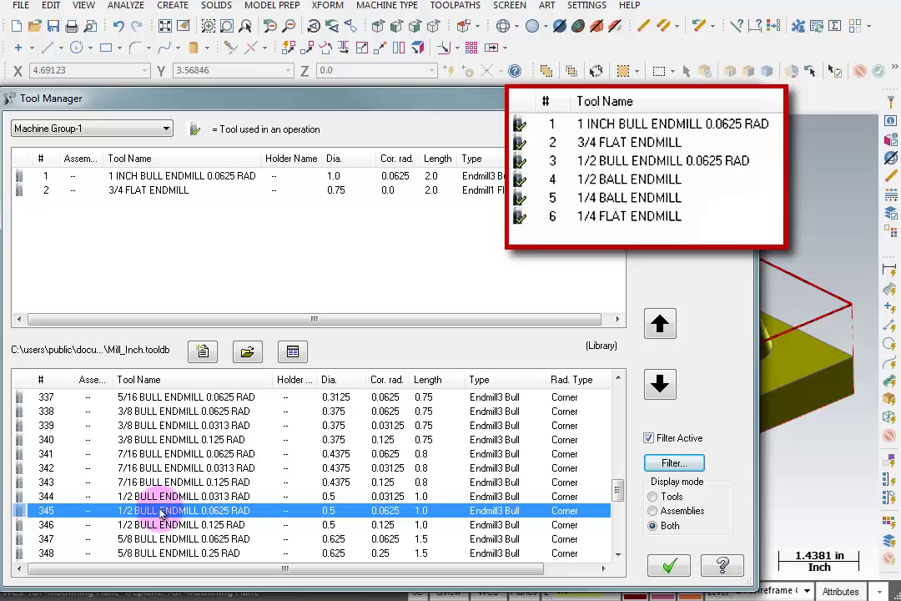
pyautogui.doubleClick(162, 513)
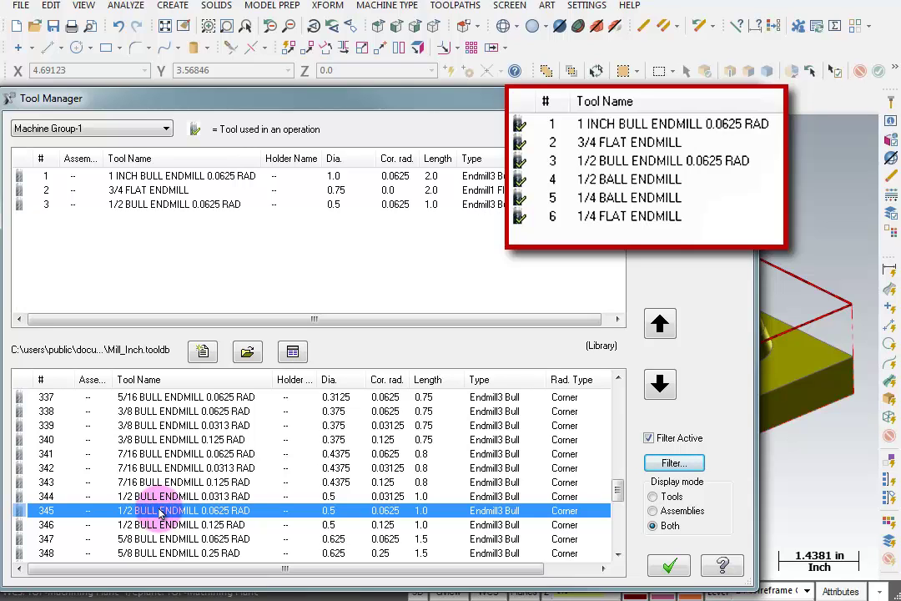
pyautogui.scroll(-7, 161, 514)
pyautogui.scroll(19, 167, 517)
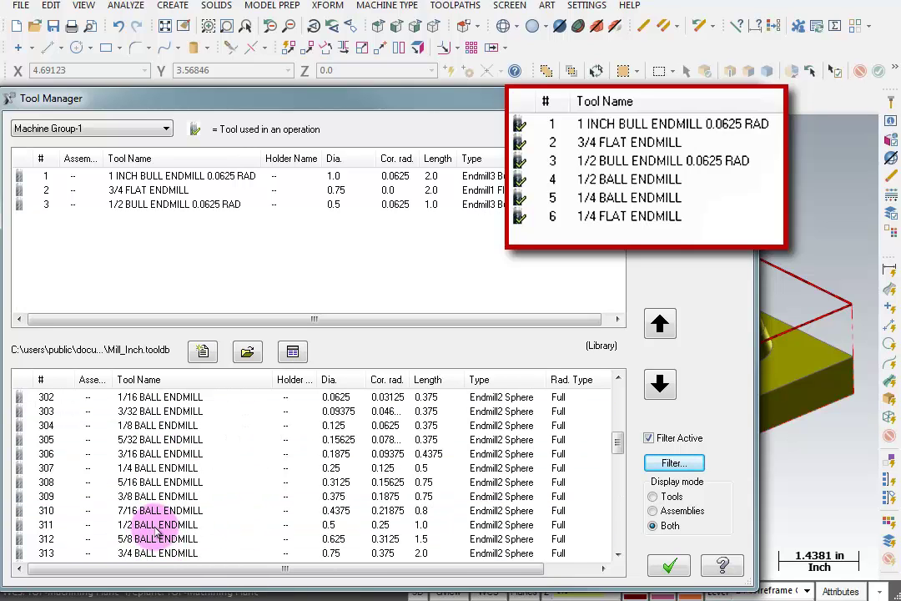
pyautogui.doubleClick(157, 525)
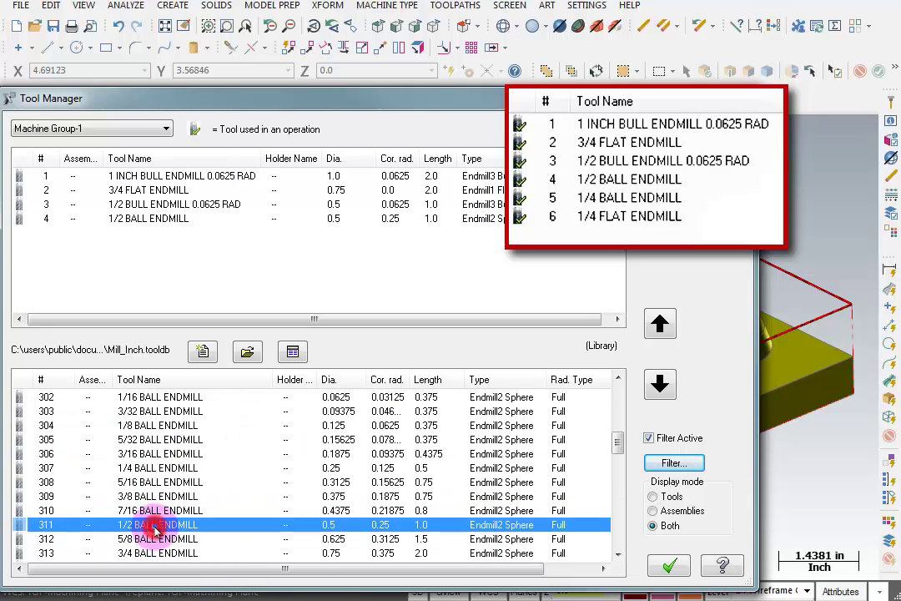
pyautogui.doubleClick(154, 469)
pyautogui.scroll(6, 150, 470)
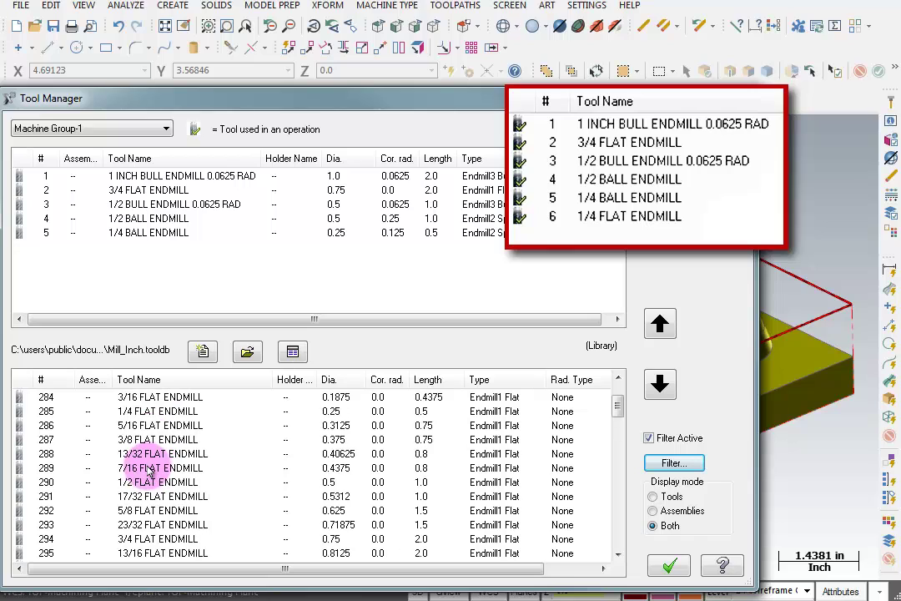
pyautogui.click(157, 413)
pyautogui.doubleClick(158, 413)
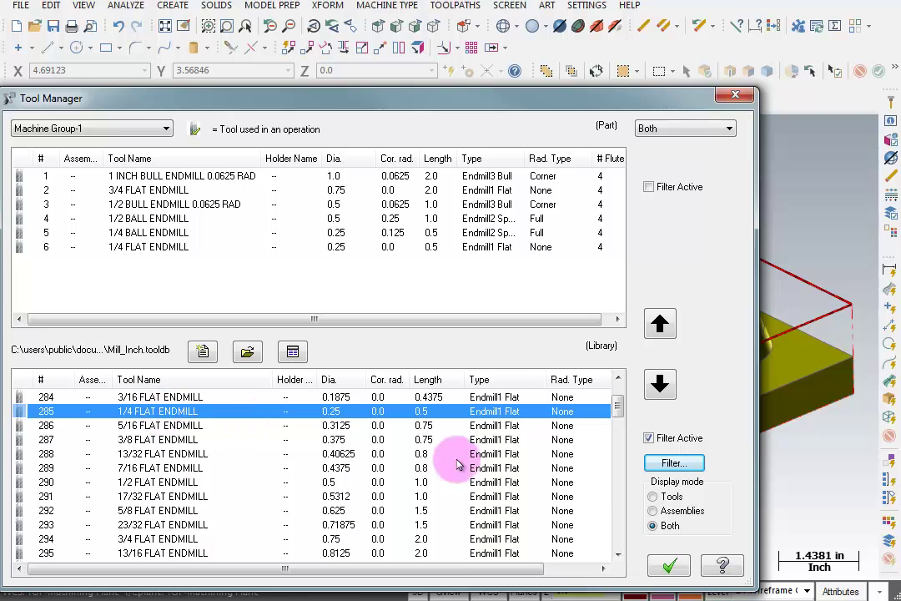
pyautogui.click(666, 565)
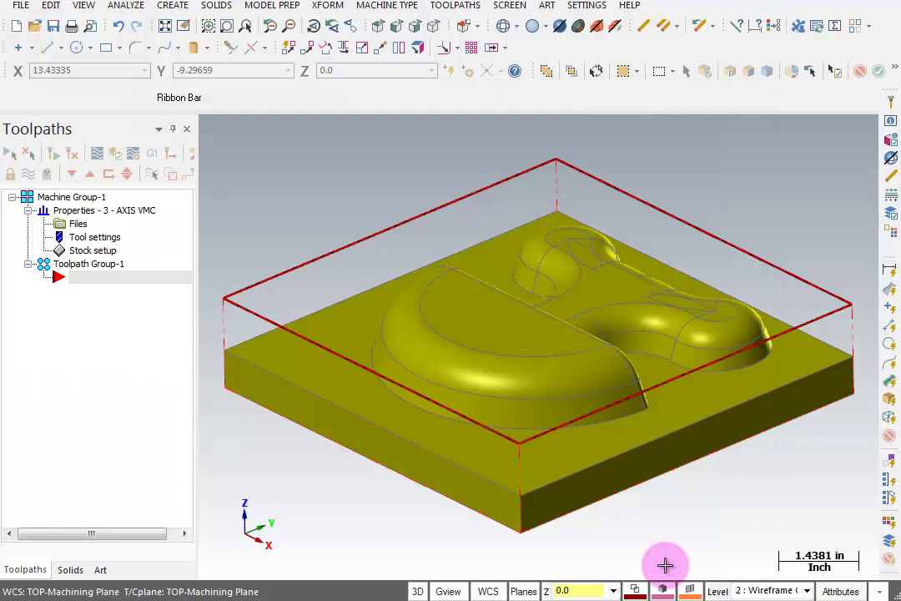
# - Collapse the Properties branch of the toolpath tree and bring up the Analyze menu
pyautogui.click(27, 210)
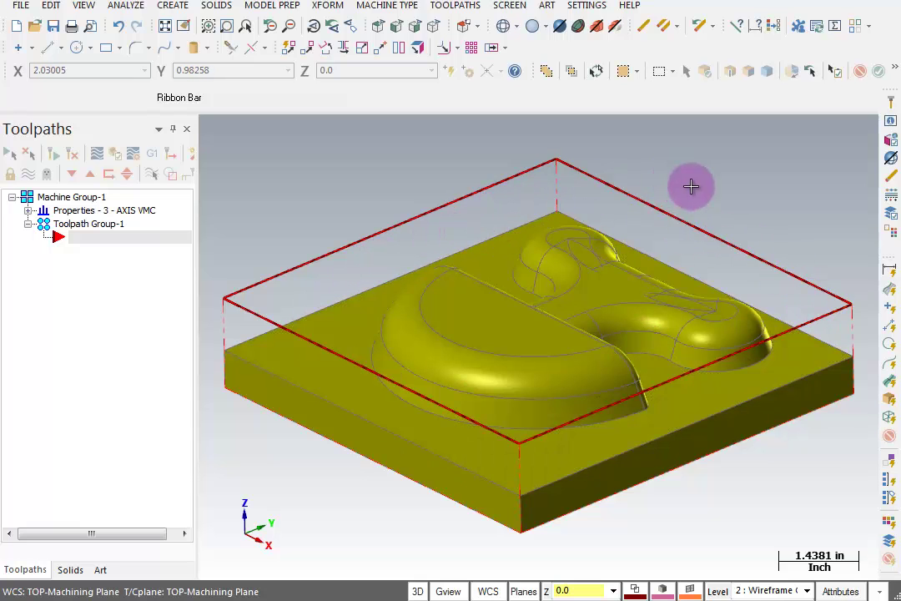
pyautogui.click(125, 6)
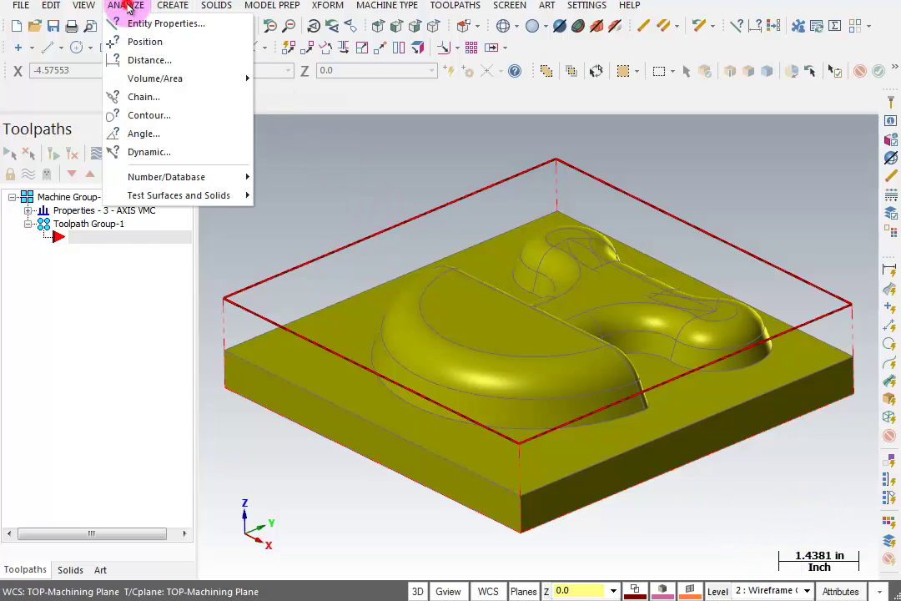
# - Measure the stock box: 1.05 down a corner edge, then 8 × 8 to the far corner
pyautogui.click(143, 61)
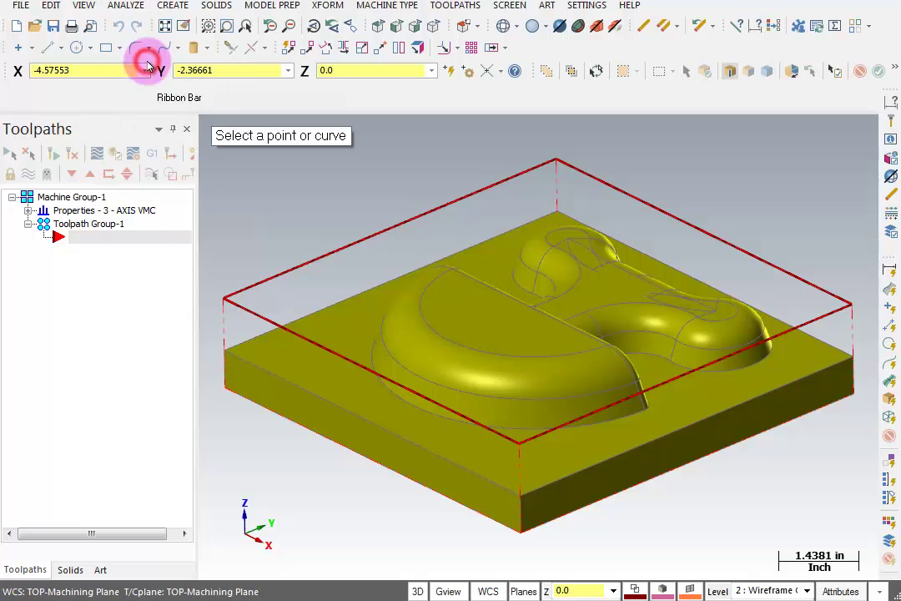
pyautogui.click(225, 301)
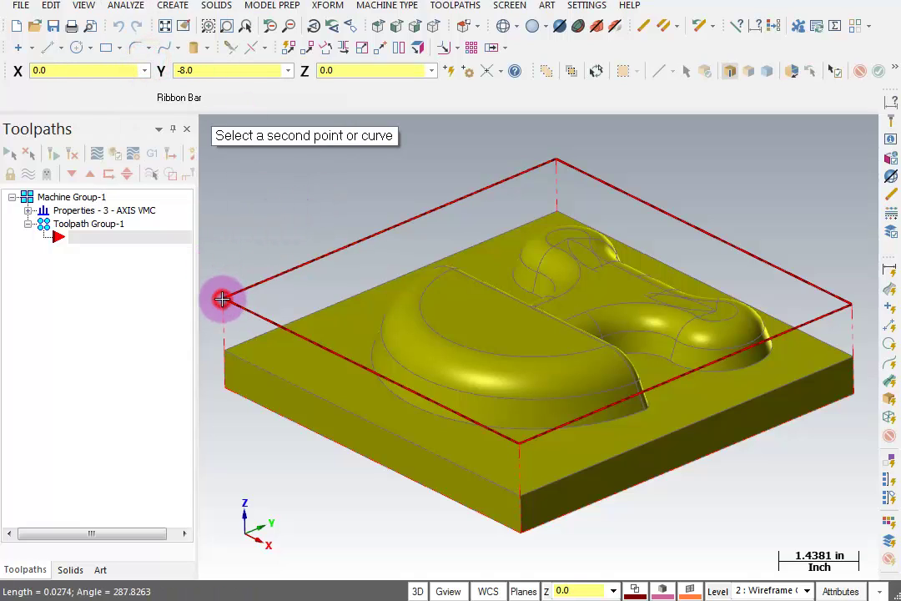
pyautogui.click(225, 351)
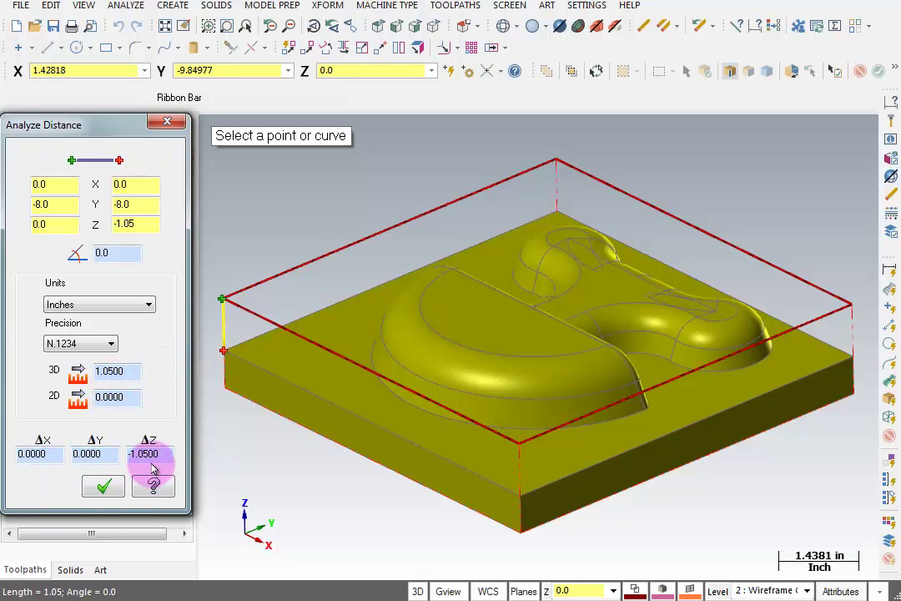
pyautogui.click(224, 299)
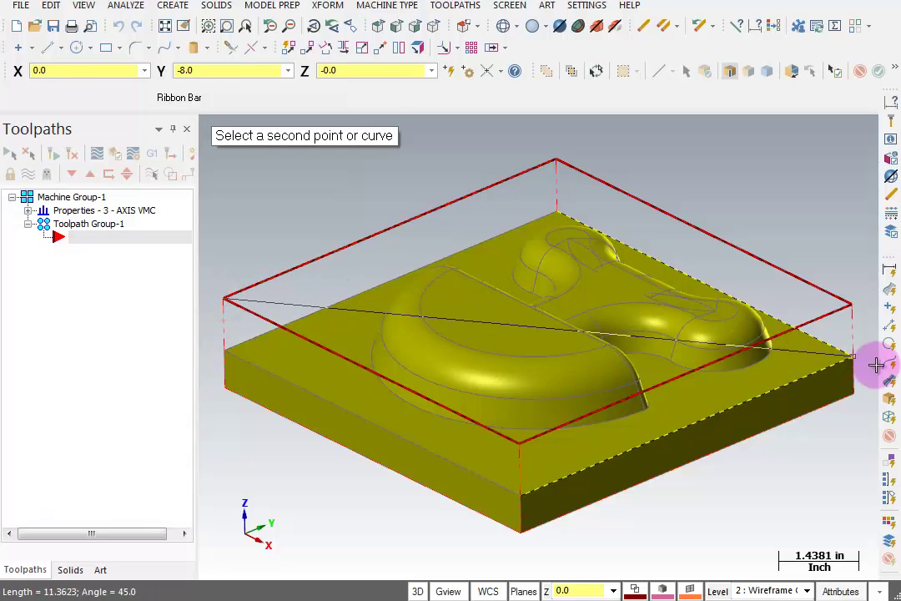
pyautogui.click(854, 395)
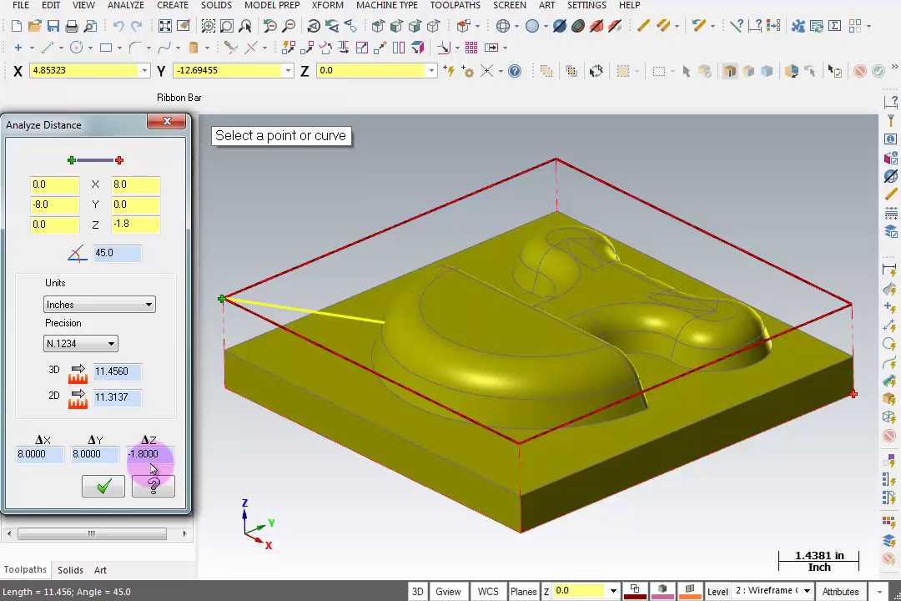
pyautogui.click(103, 487)
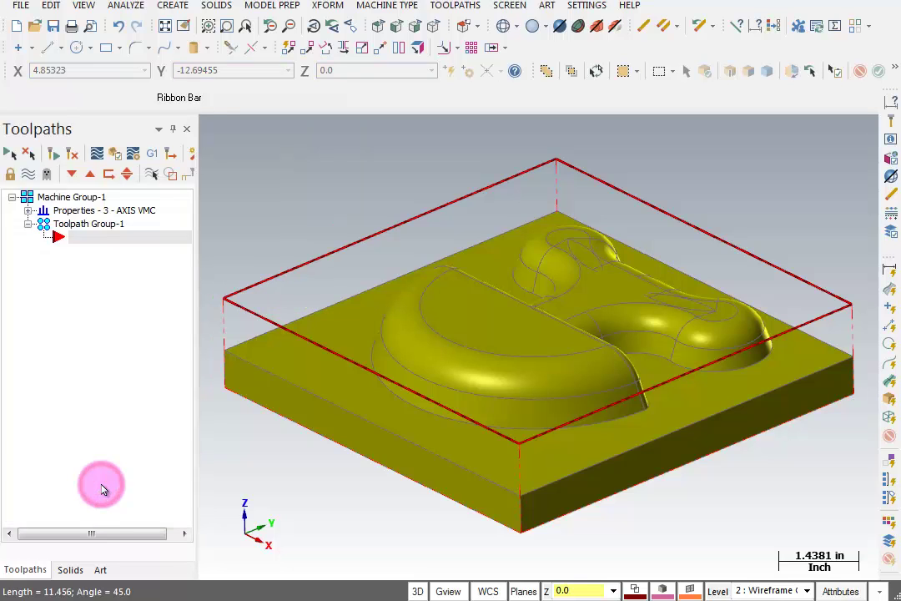
# - Start a Surface High Speed Core Rough toolpath and accept PARASOLID as the NC name
pyautogui.click(454, 5)
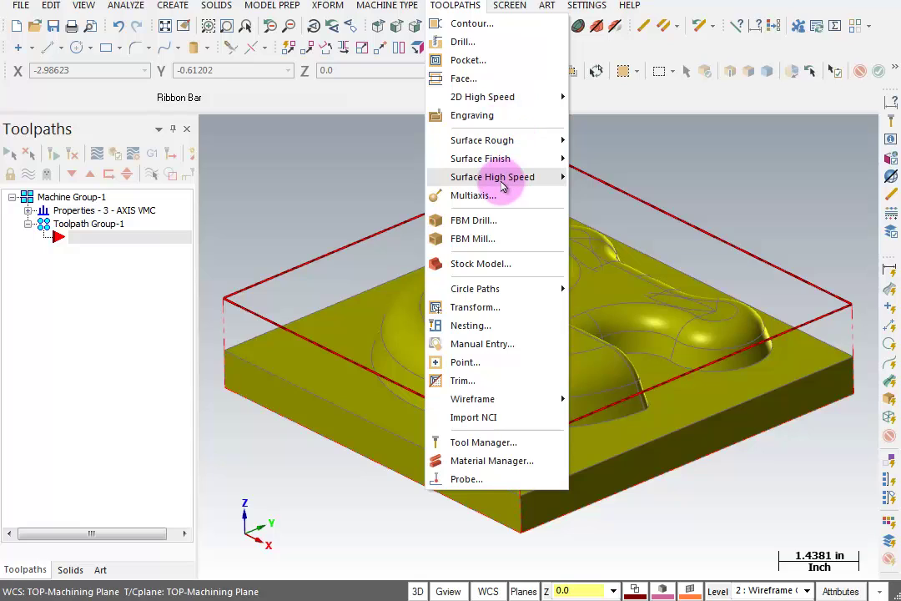
pyautogui.moveTo(501, 184)
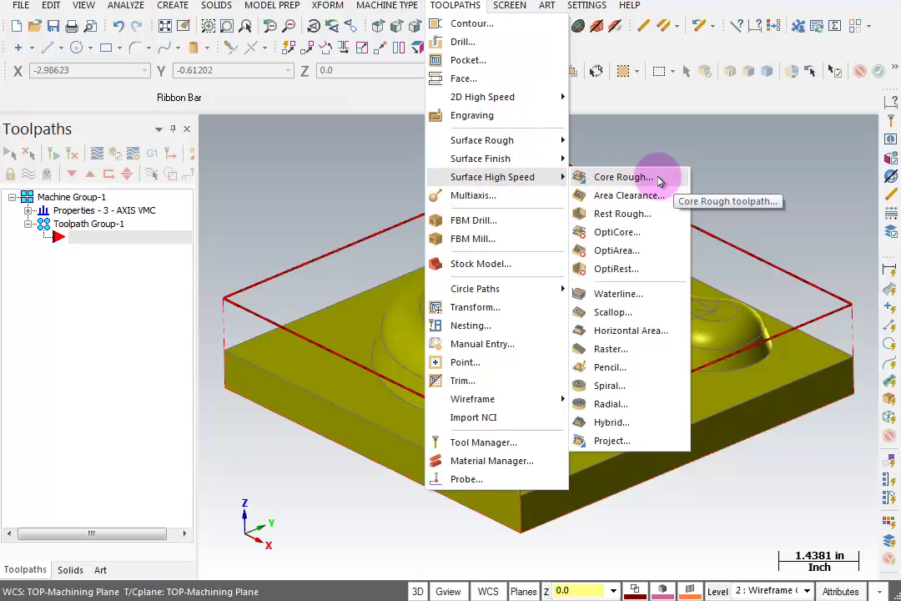
pyautogui.click(622, 177)
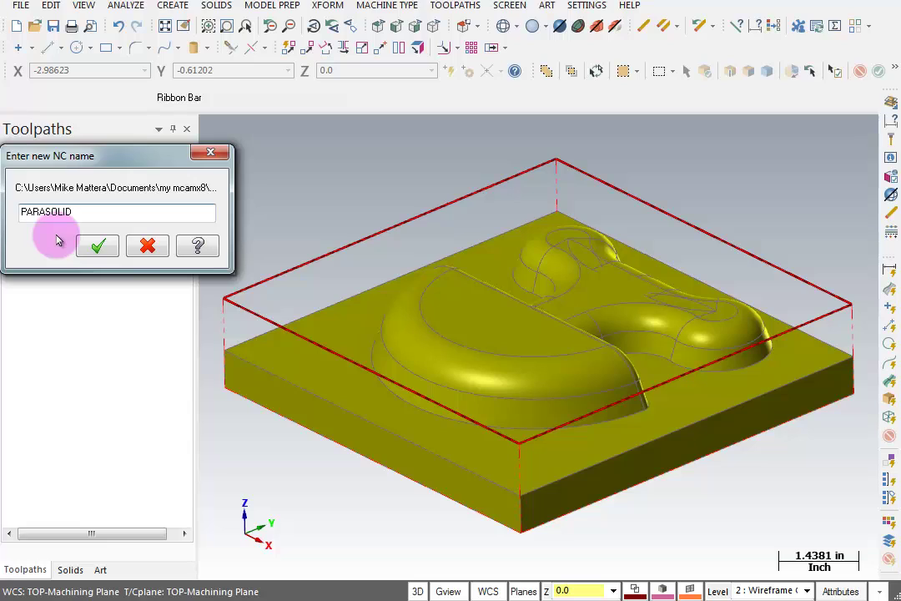
pyautogui.click(21, 214)
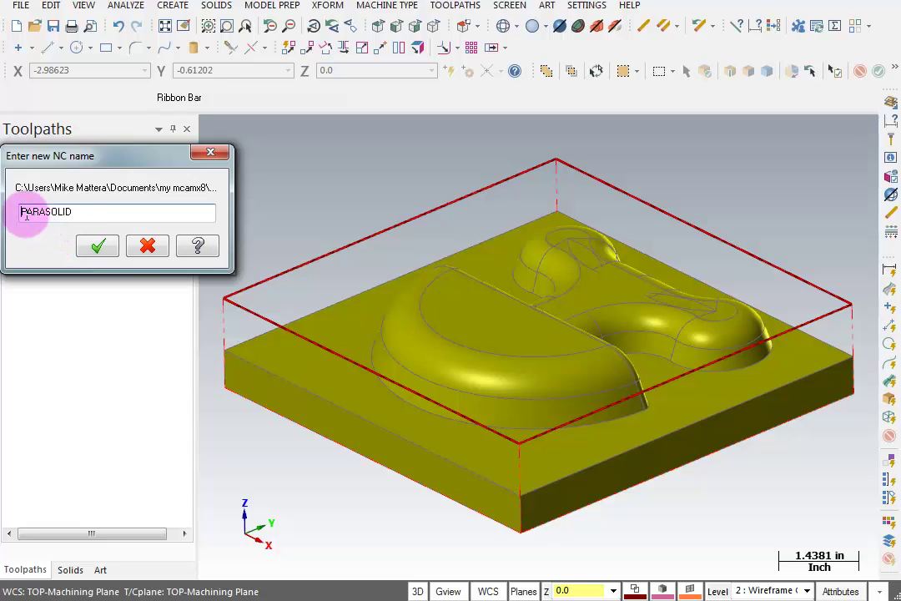
pyautogui.click(98, 247)
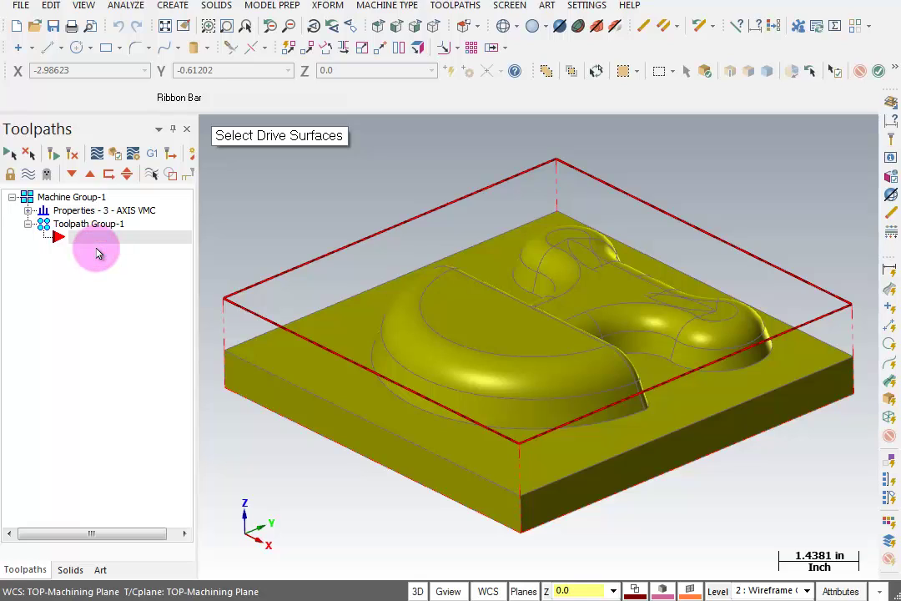
# - Pick the 52 part surfaces as drive surfaces and chain the stock's top rectangle as material boundary
pyautogui.click(356, 319)
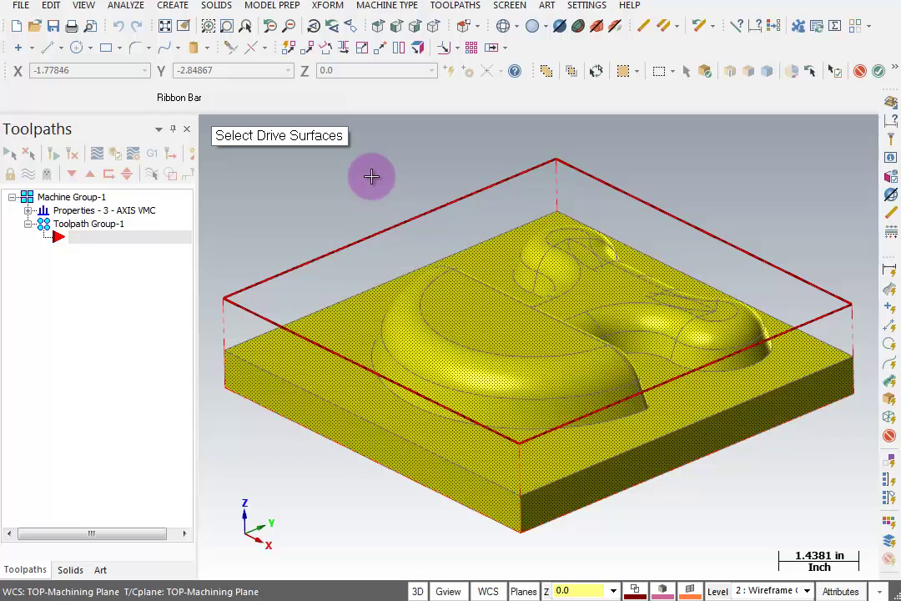
pyautogui.click(878, 72)
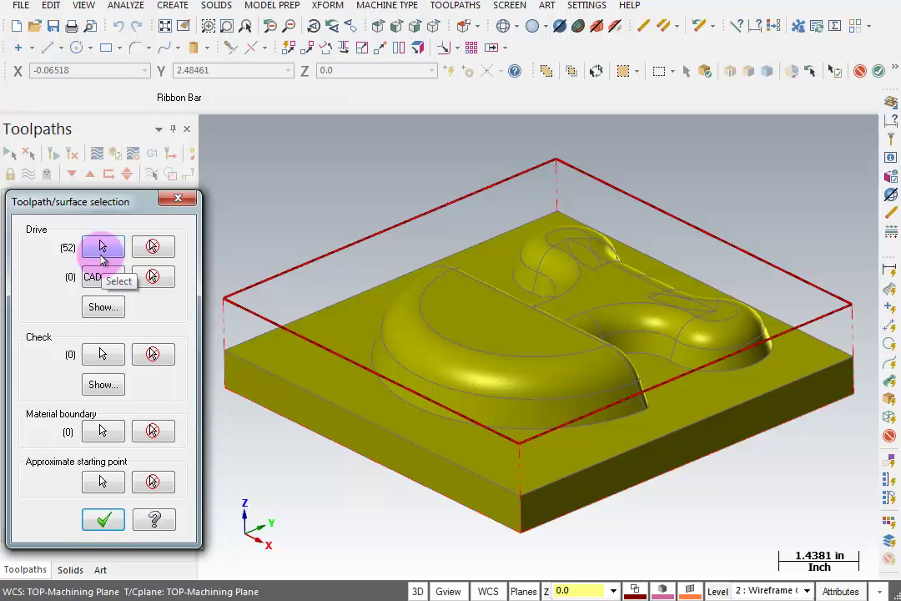
pyautogui.click(104, 430)
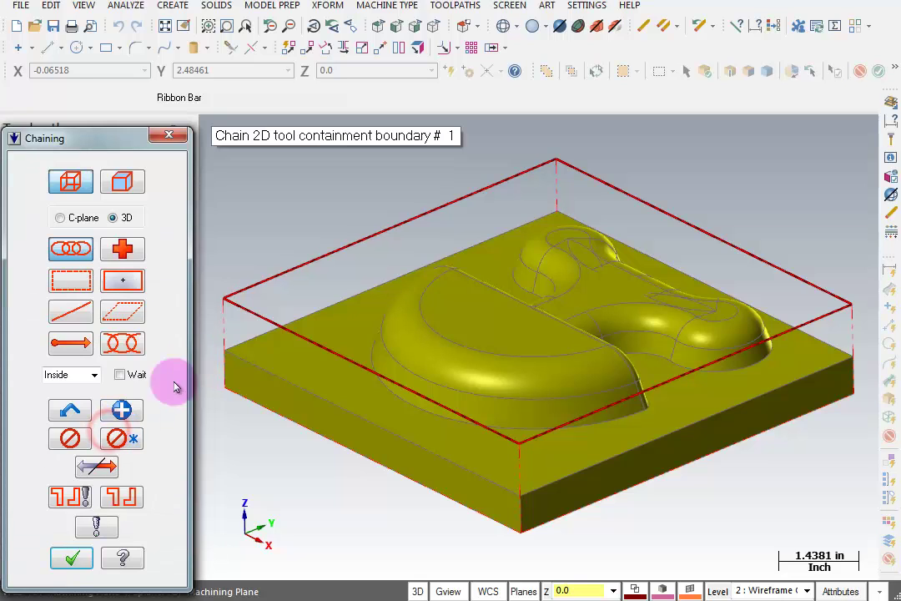
pyautogui.click(239, 287)
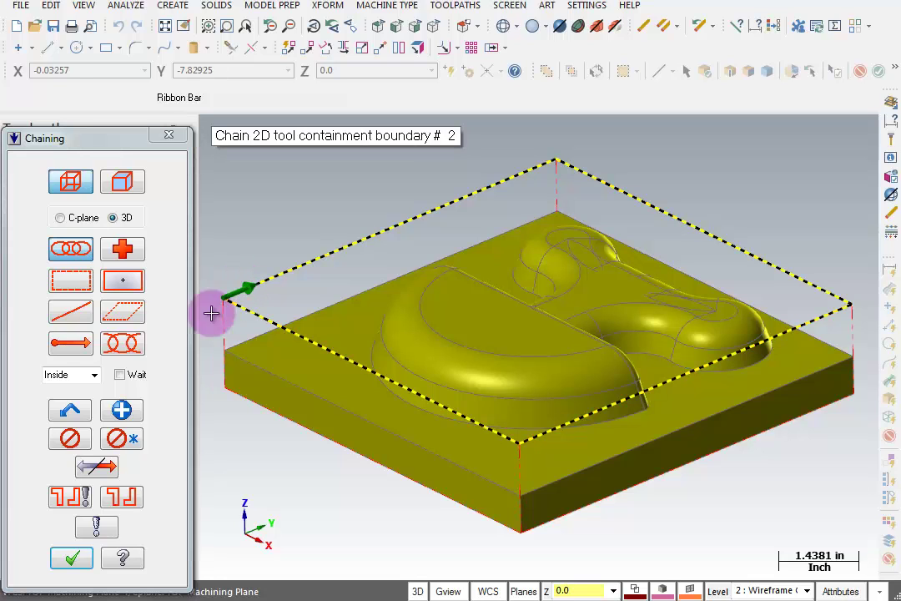
pyautogui.click(72, 557)
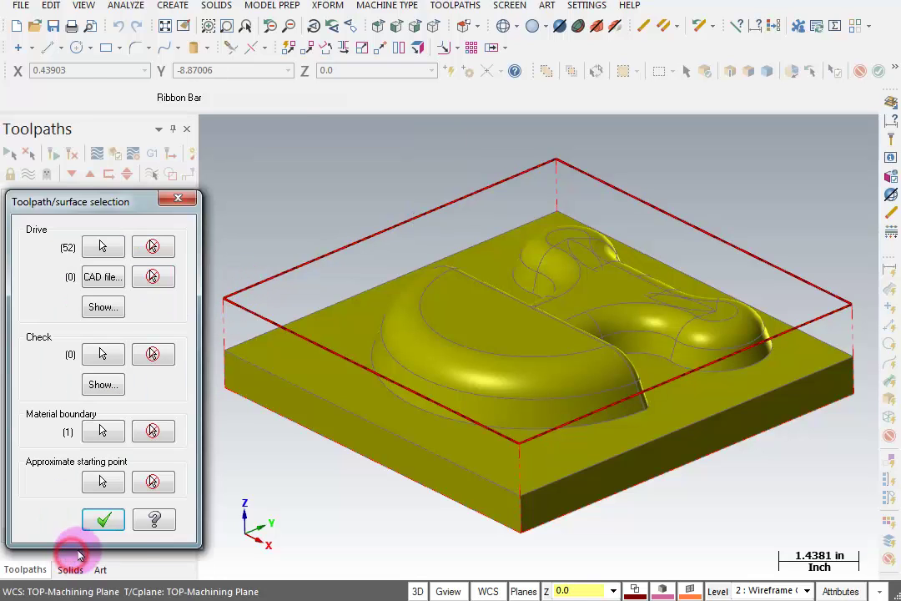
pyautogui.click(103, 521)
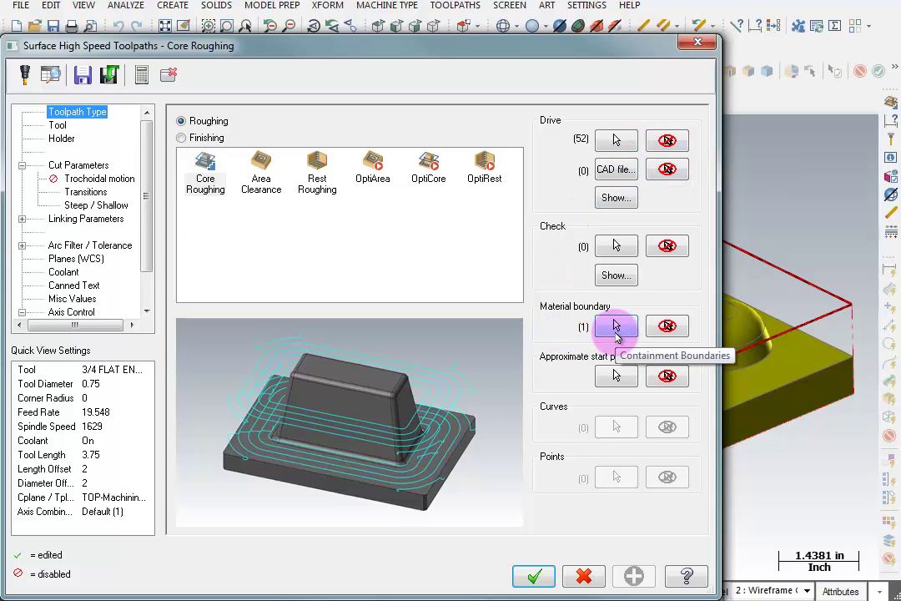
# - Choose the 1 INCH BULL ENDMILL 0.0625 RAD tool and add the comment 'Core Rough The Part'
pyautogui.click(56, 126)
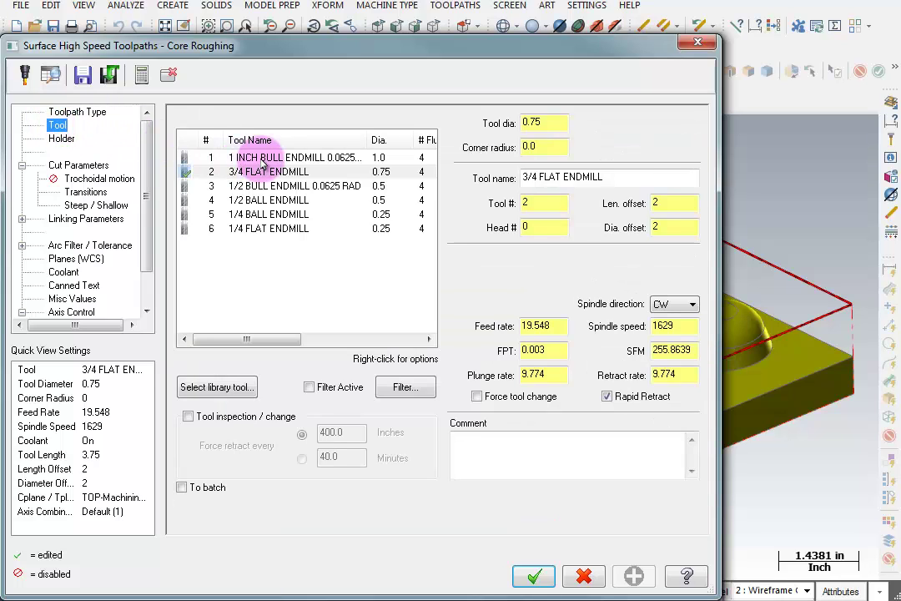
pyautogui.click(217, 157)
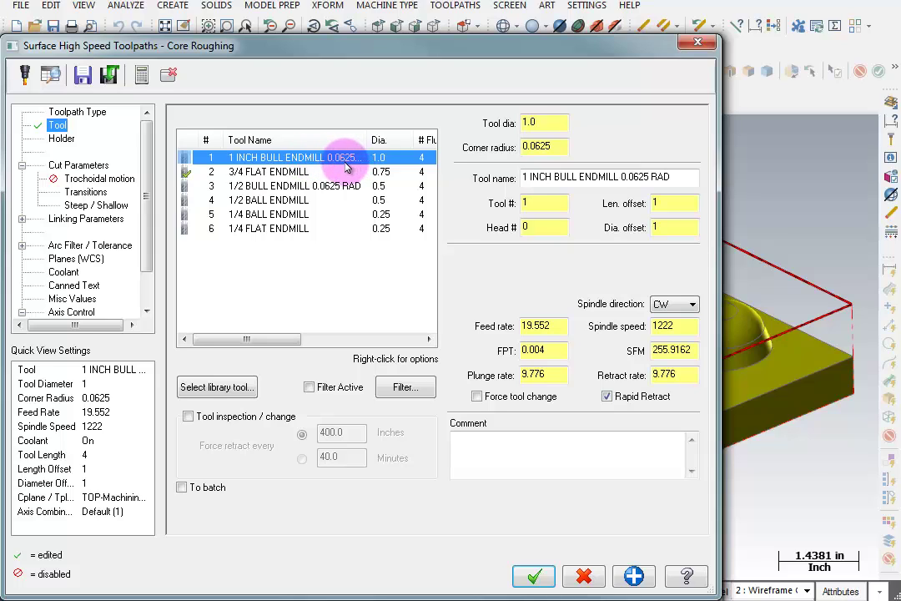
pyautogui.click(461, 447)
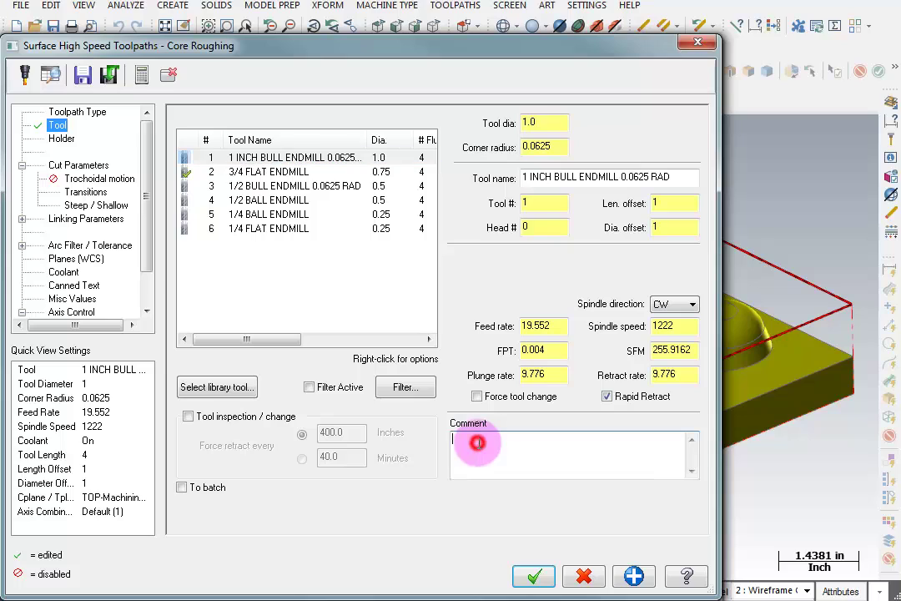
pyautogui.write('Core Rough T')
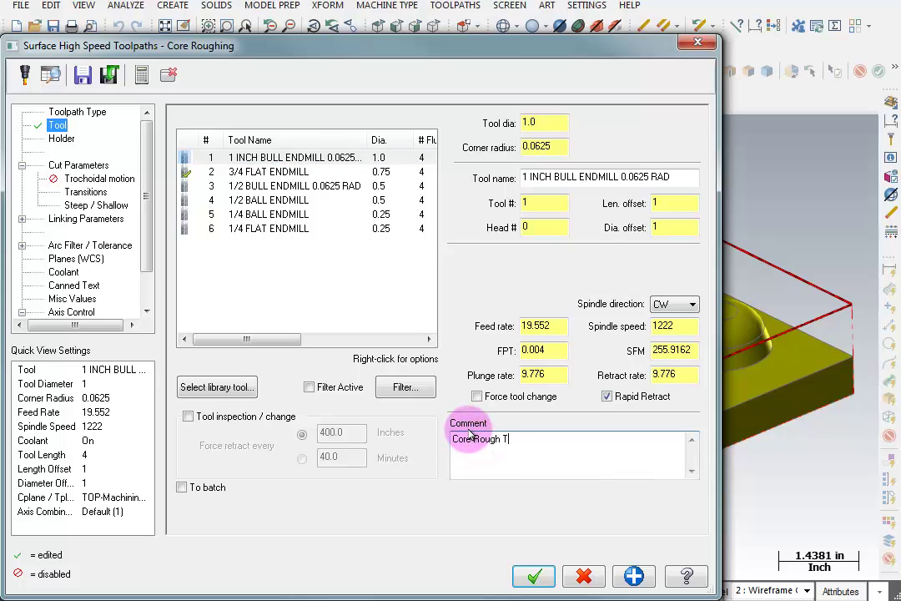
pyautogui.write('he Part')
pyautogui.click(77, 165)
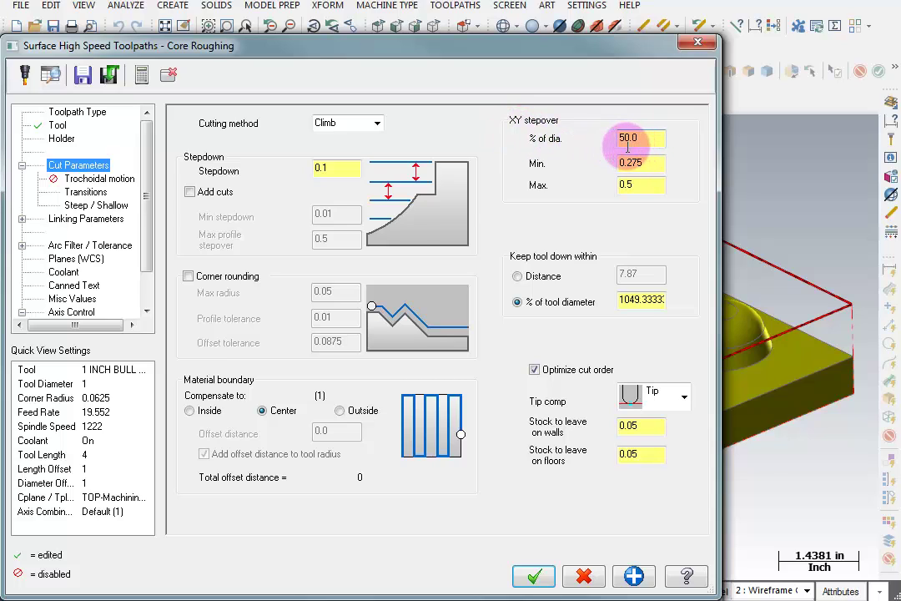
# - Enter Stepdown 1.05, XY stepover 15% of tool diameter, and 0.03 wall and floor stock
pyautogui.doubleClick(339, 168)
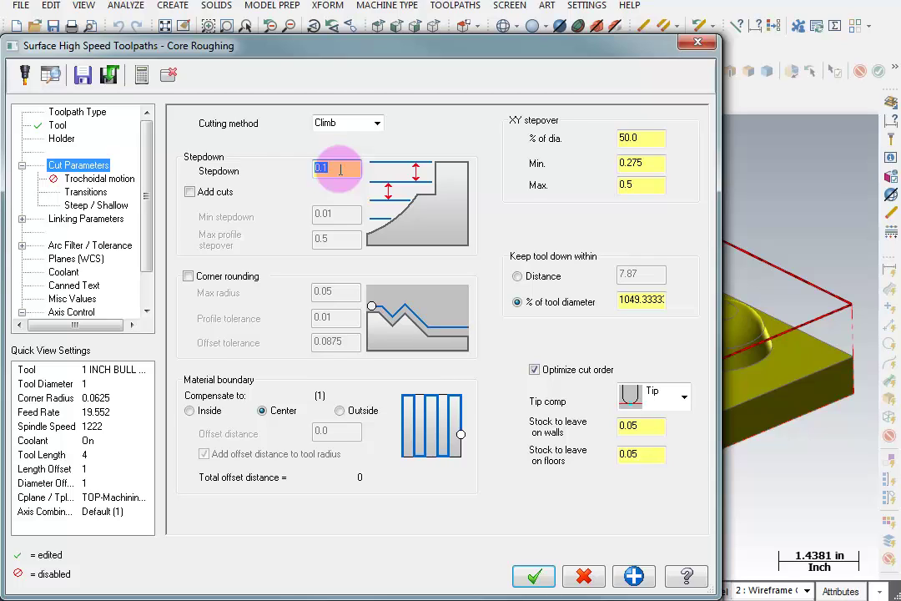
pyautogui.write('1.05')
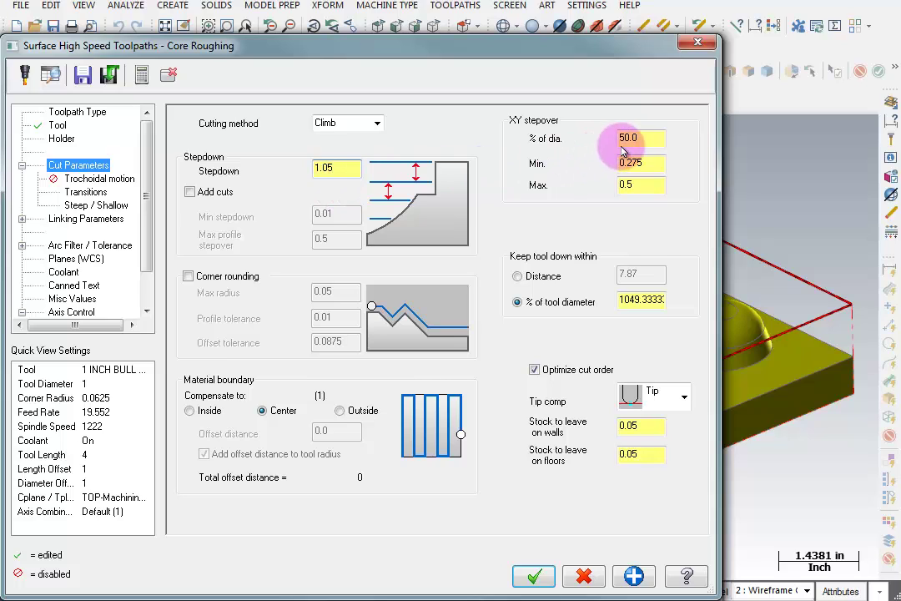
pyautogui.moveTo(651, 138); pyautogui.dragTo(598, 142)
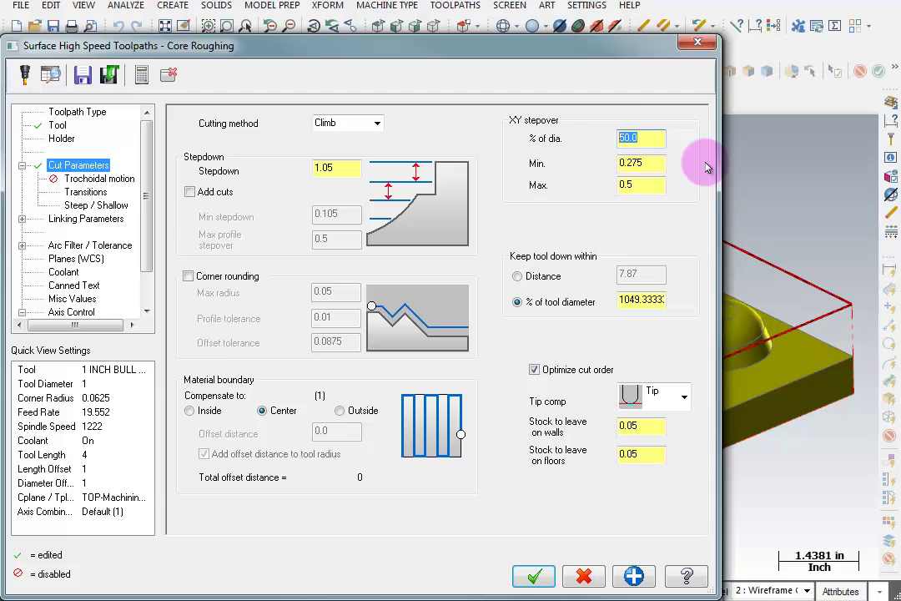
pyautogui.write('15')
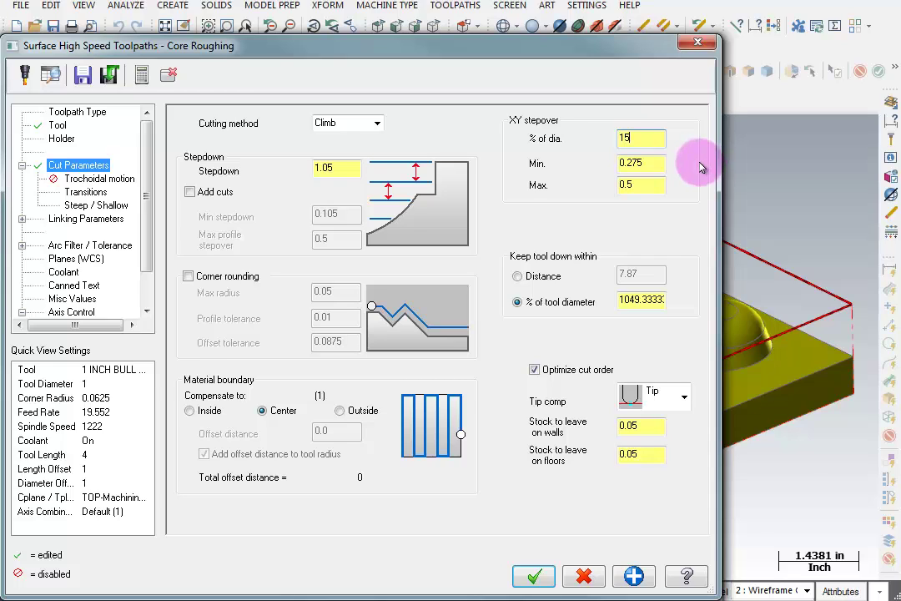
pyautogui.press('Tab')
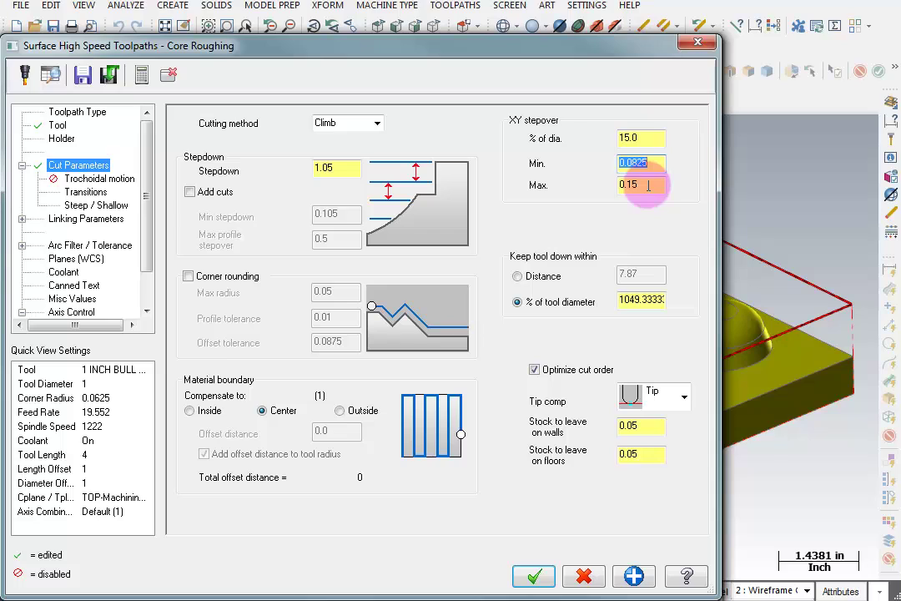
pyautogui.click(639, 426)
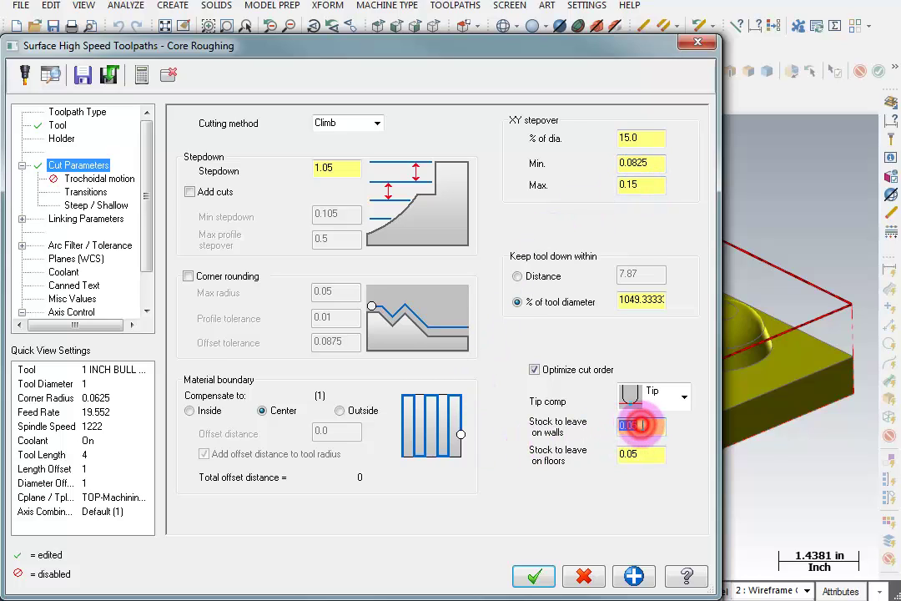
pyautogui.write('.03')
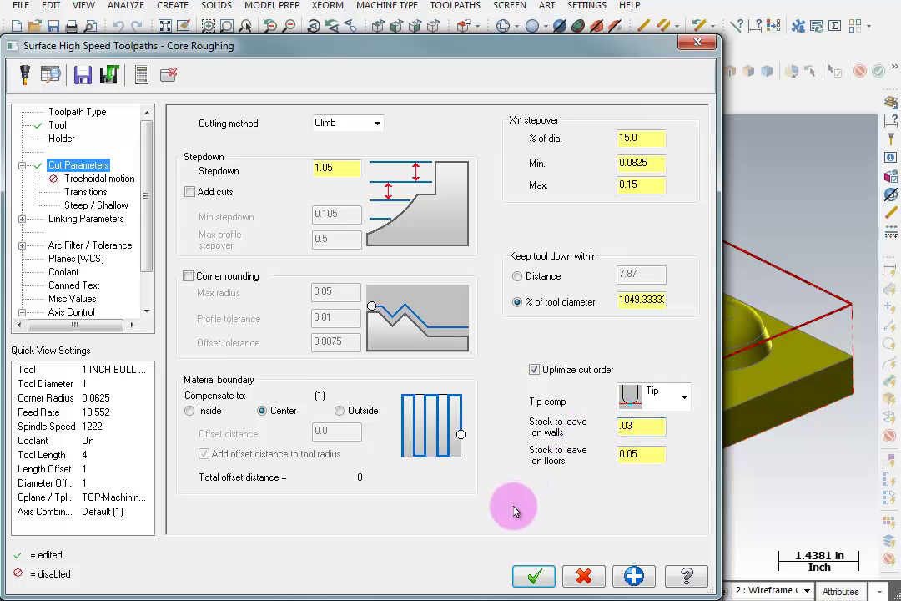
pyautogui.press('Return')
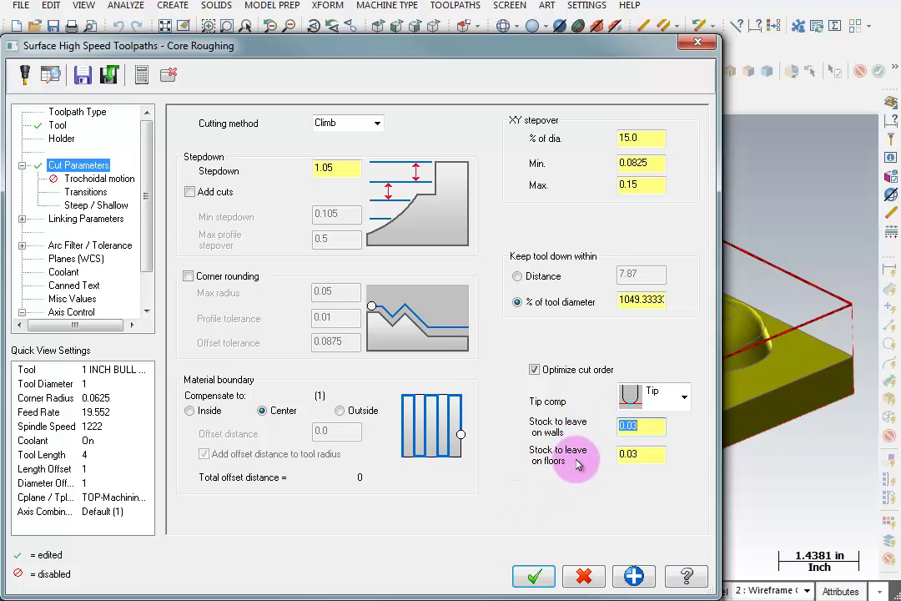
pyautogui.click(647, 428)
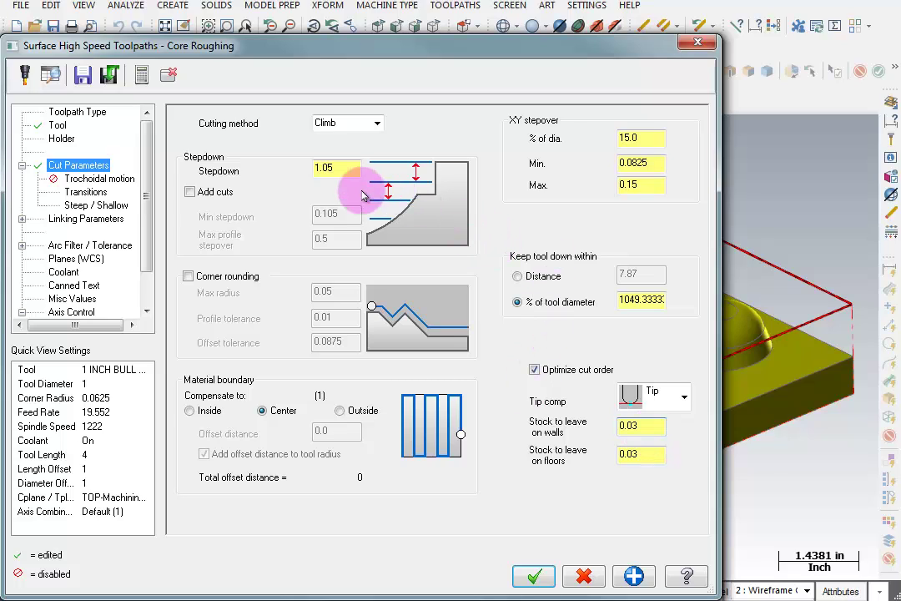
pyautogui.click(83, 193)
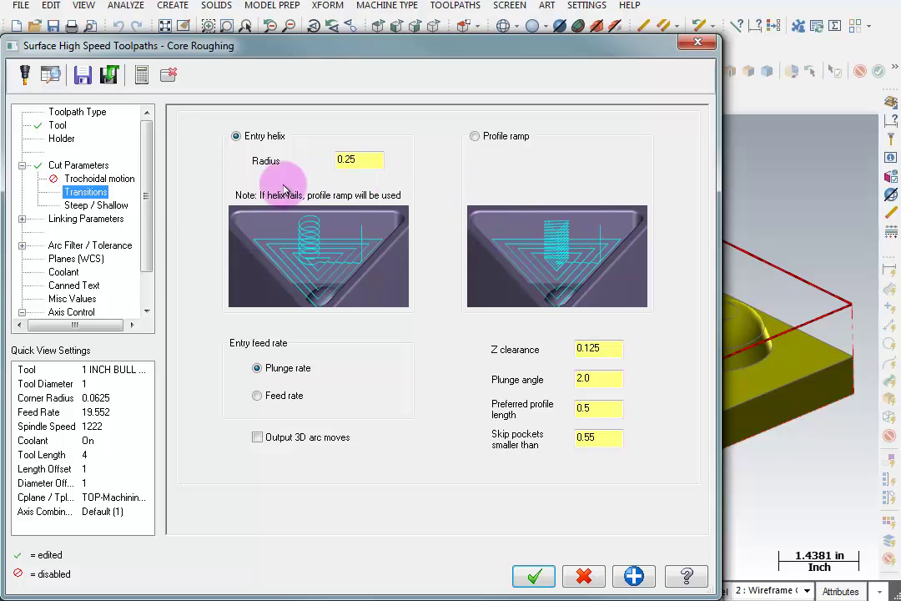
# - Set the Linking Parameters clearance plane to 0.1 and accept the core roughing parameters
pyautogui.click(73, 220)
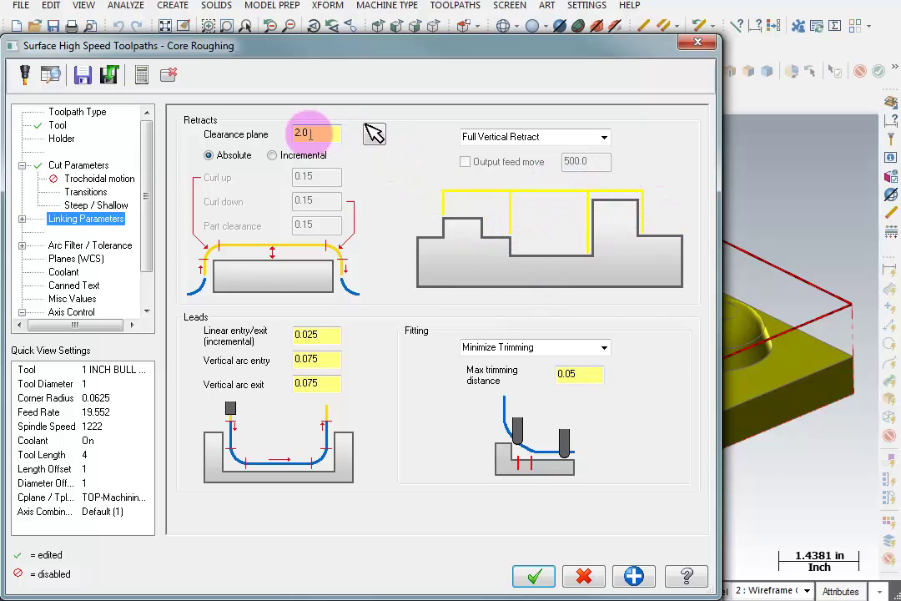
pyautogui.doubleClick(320, 134)
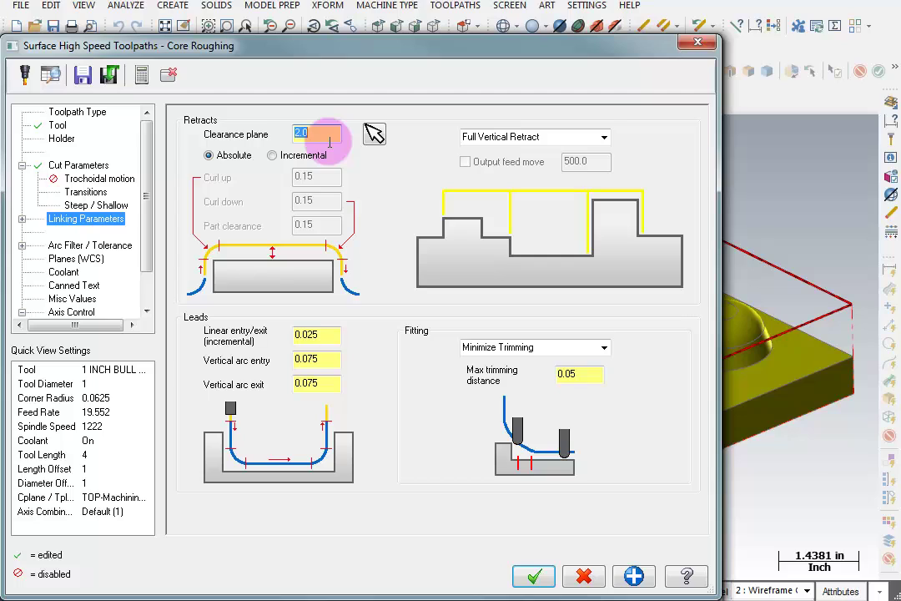
pyautogui.write('.1')
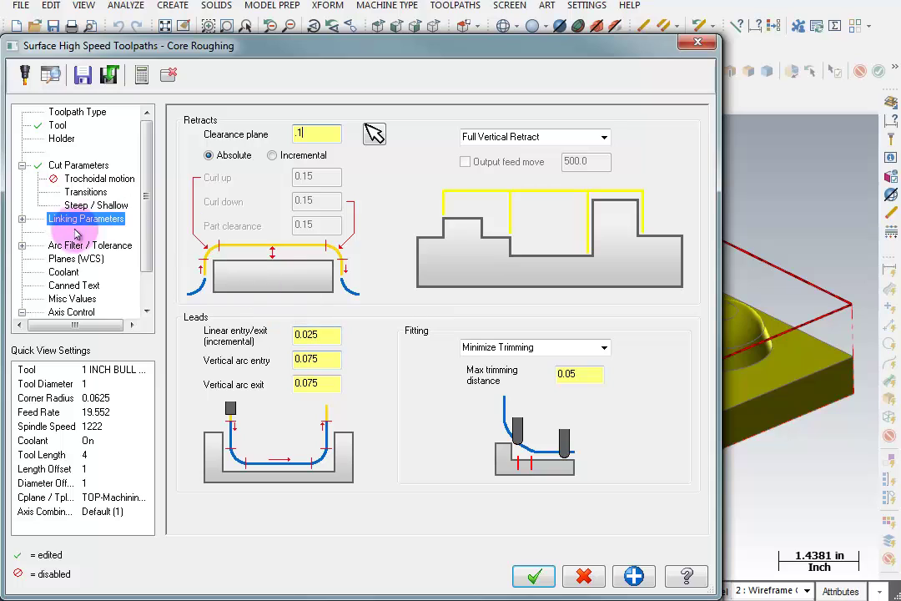
pyautogui.click(74, 260)
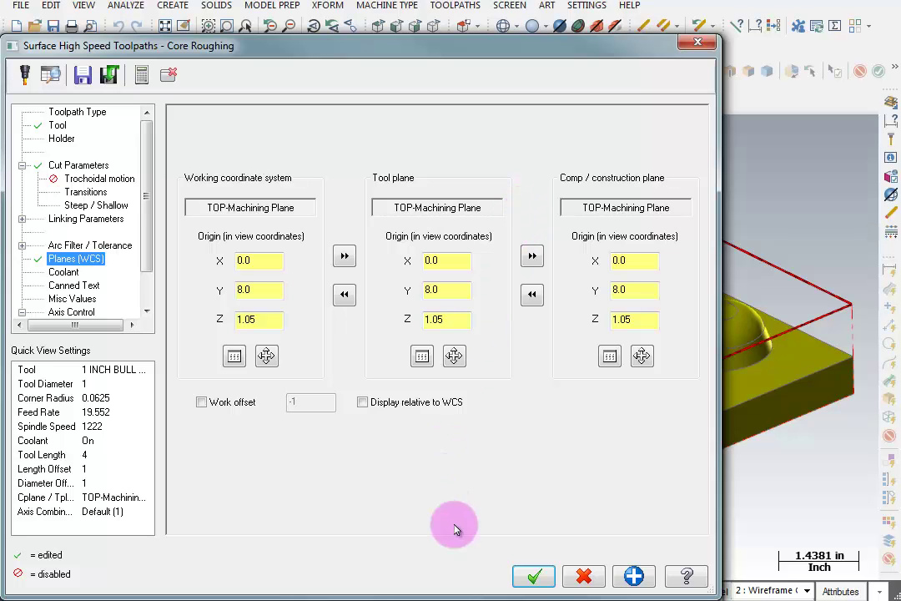
pyautogui.click(534, 576)
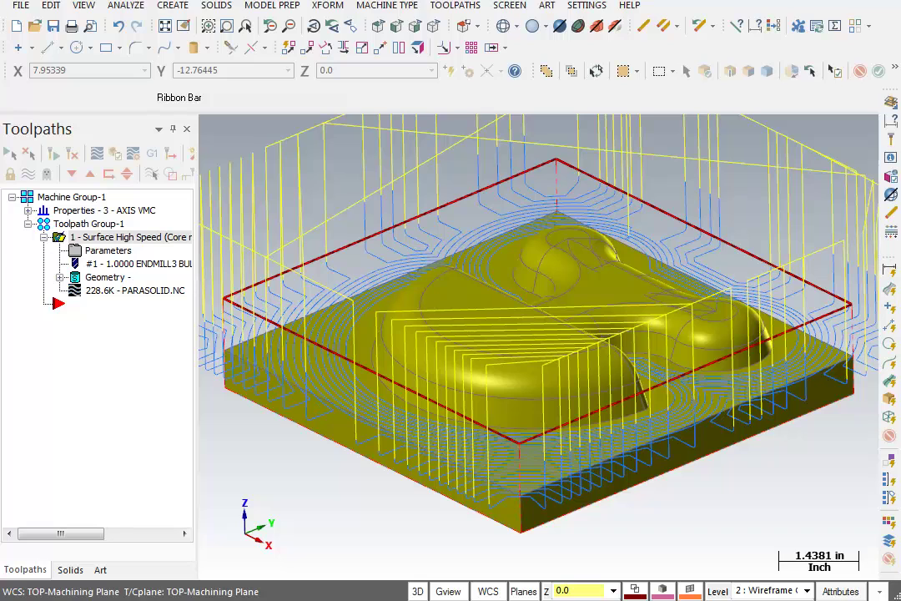
# - Inspect the roughing passes in the Front (WCS) view
pyautogui.rightClick(250, 296)
pyautogui.click(292, 160)
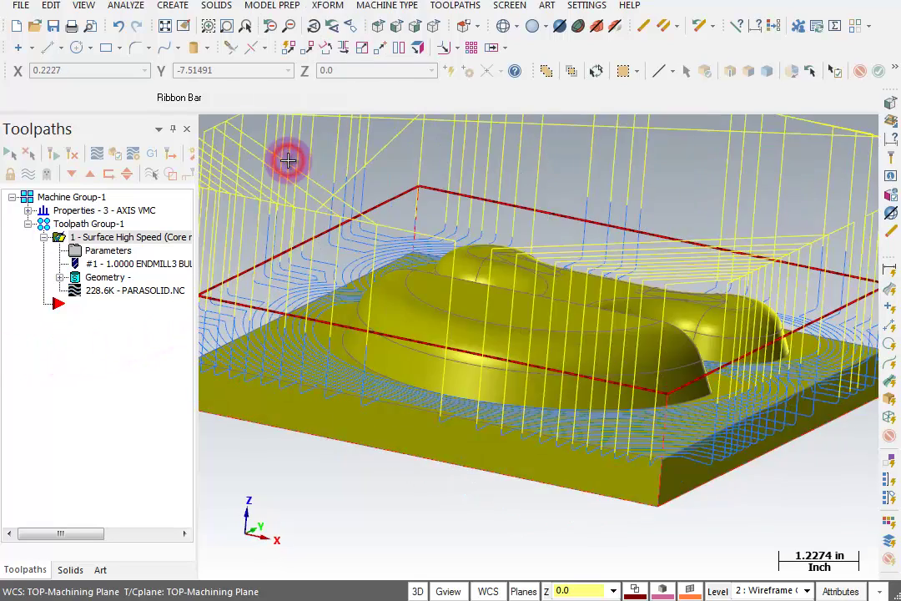
pyautogui.scroll(-1, 717, 327)
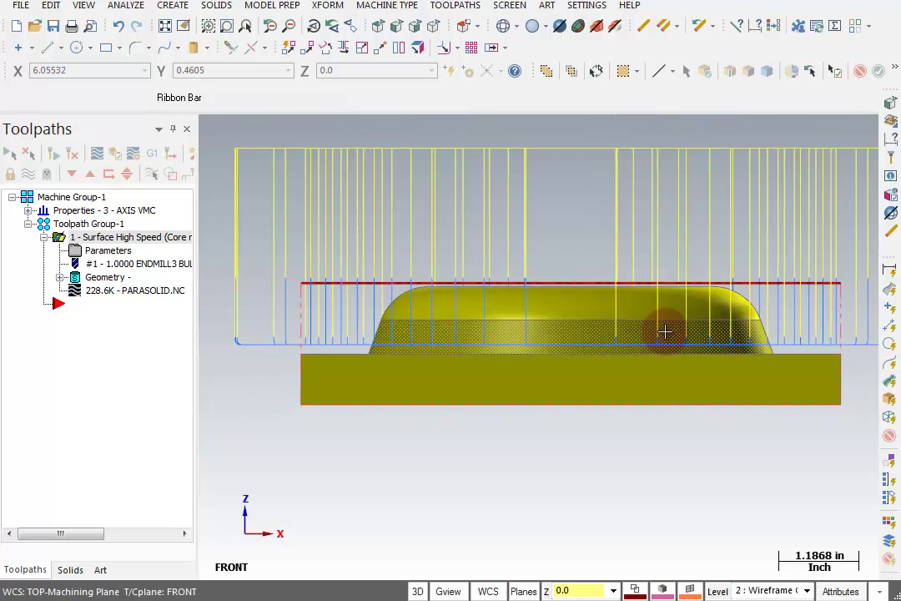
pyautogui.scroll(3, 277, 348)
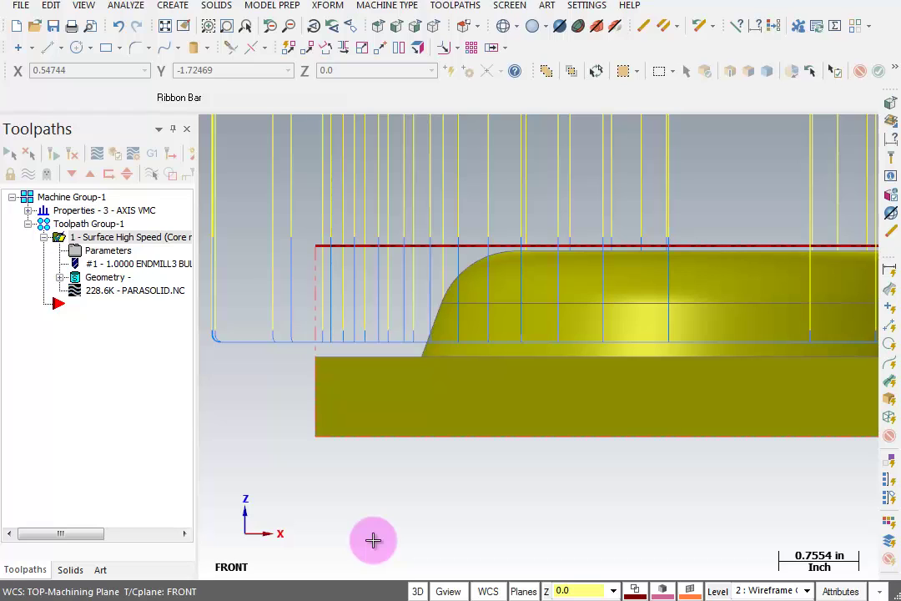
# - Return to the Isometric (WCS) view and reopen the Core Roughing parameters
pyautogui.rightClick(381, 288)
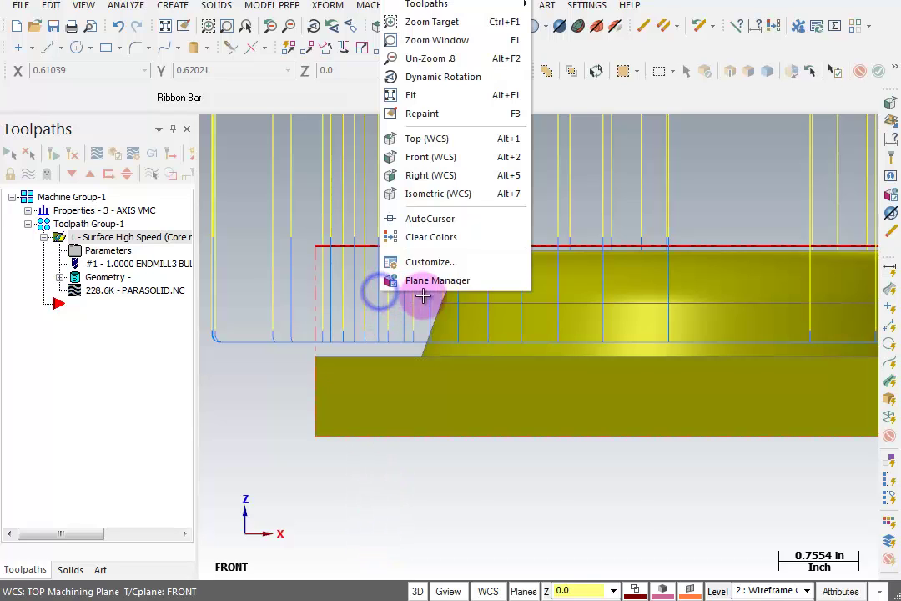
pyautogui.click(423, 193)
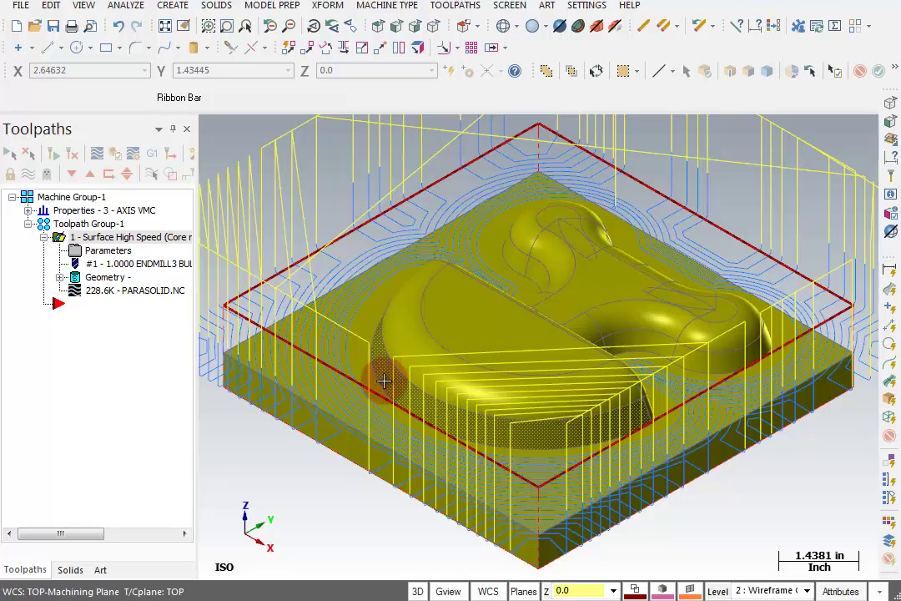
pyautogui.click(107, 250)
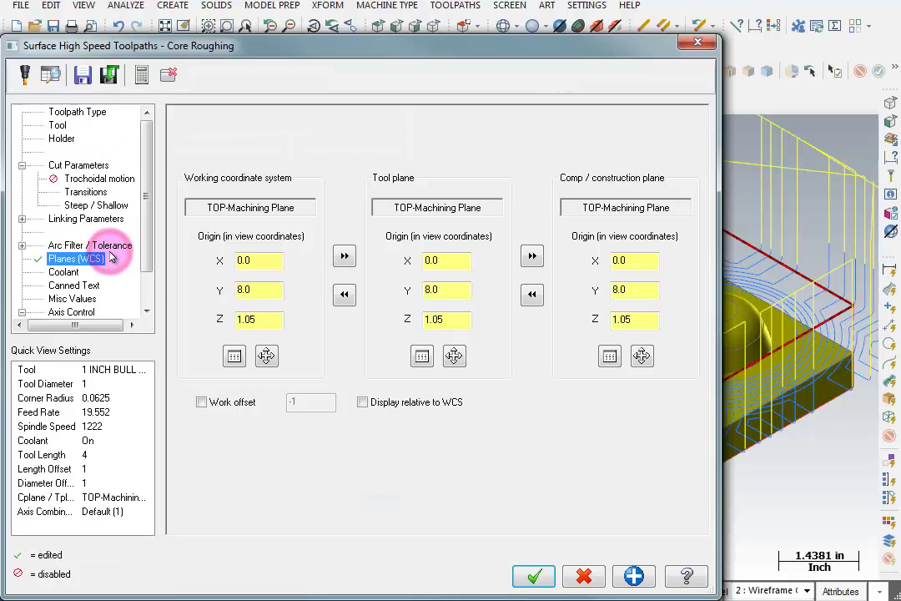
# - Enable Add cuts with stepdown 0.4, min stepdown 0.04, 60% XY stepover and 0.4 max profile stepover
pyautogui.click(78, 165)
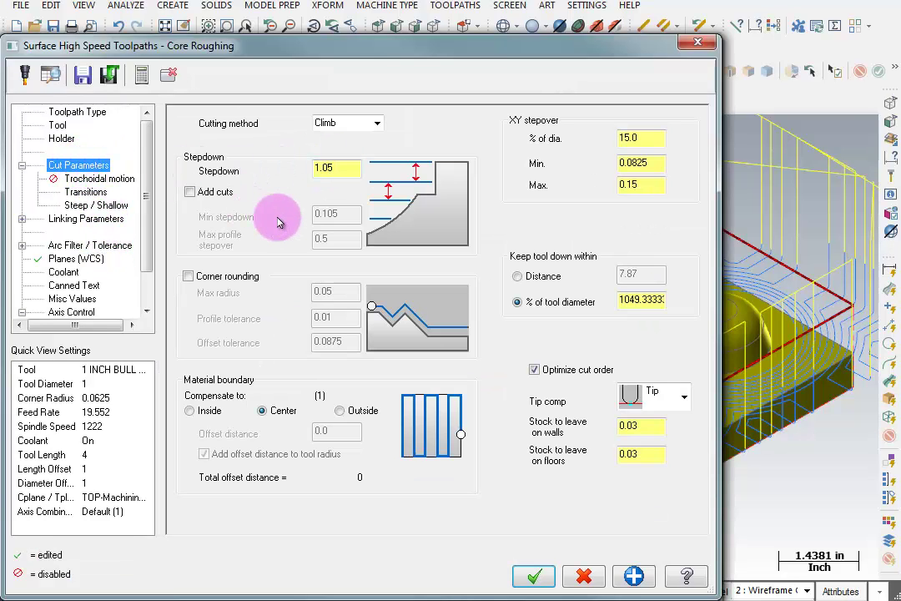
pyautogui.click(190, 193)
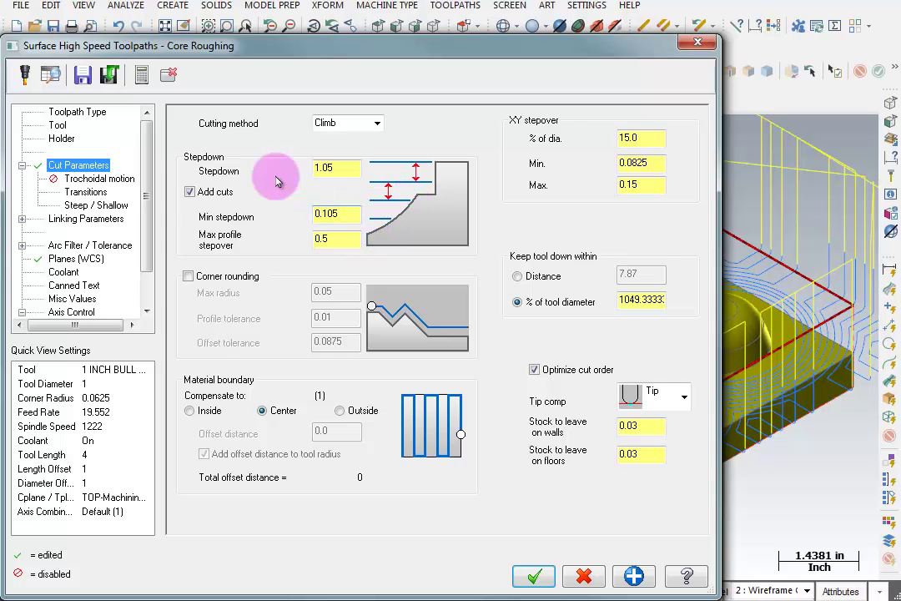
pyautogui.click(344, 170)
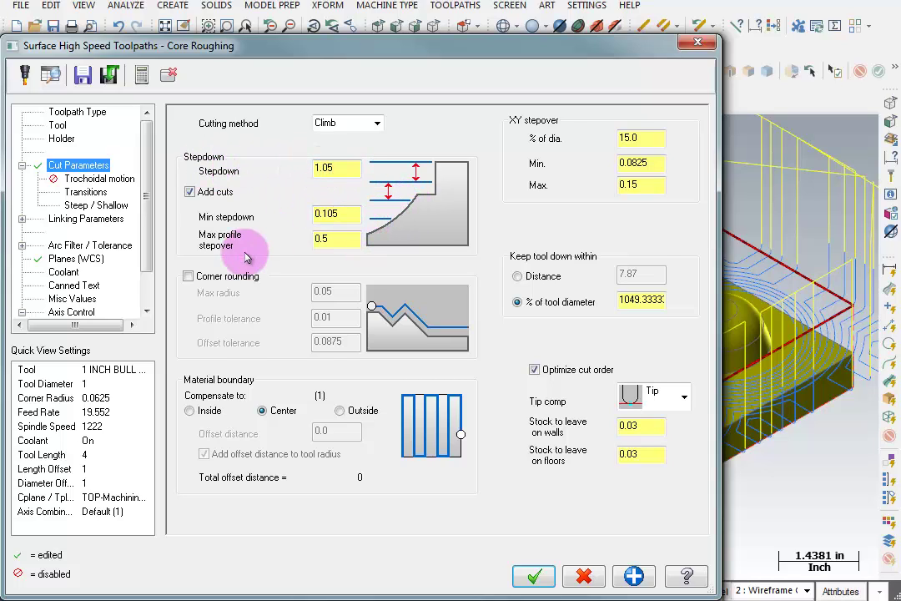
pyautogui.doubleClick(343, 167)
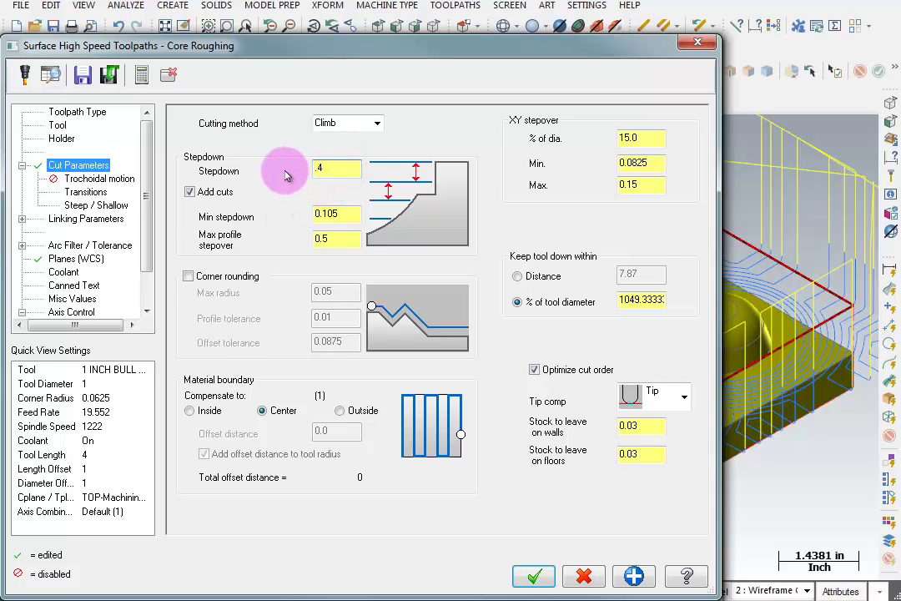
pyautogui.doubleClick(632, 138)
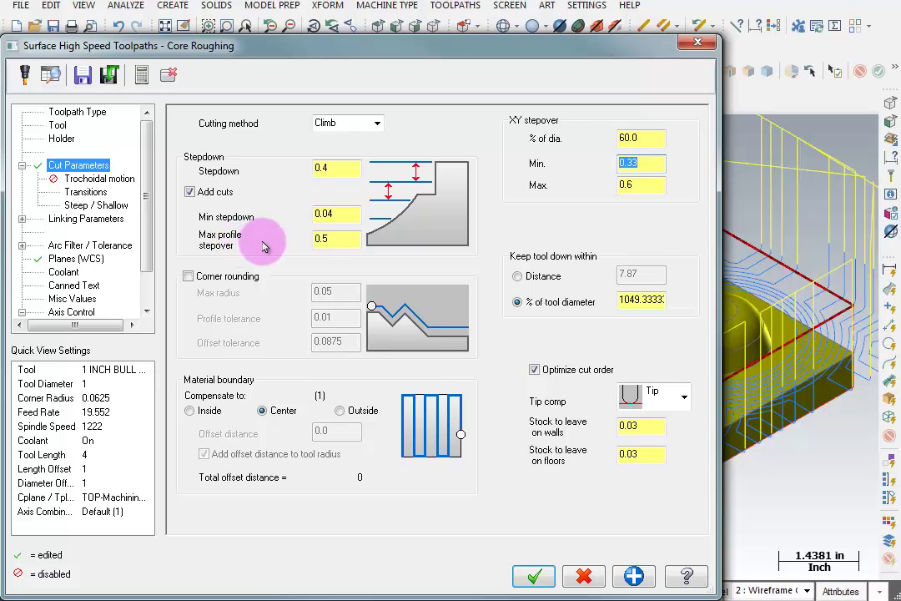
pyautogui.click(326, 238)
pyautogui.doubleClick(329, 238)
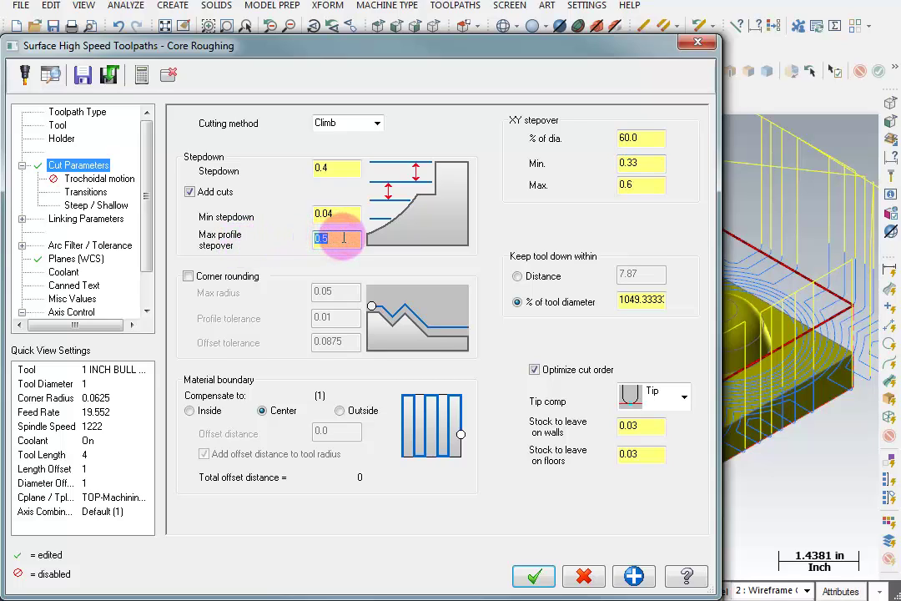
pyautogui.click(338, 168)
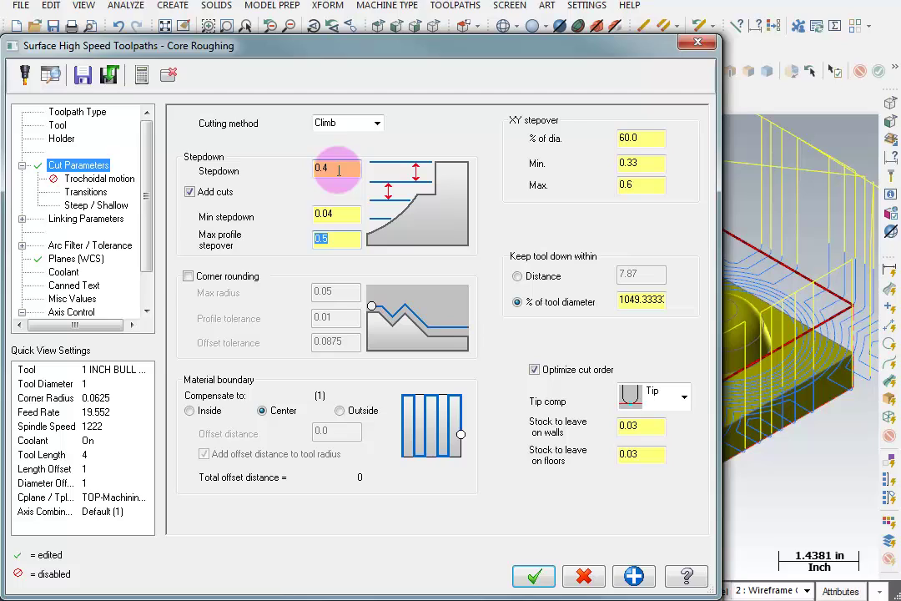
pyautogui.click(341, 241)
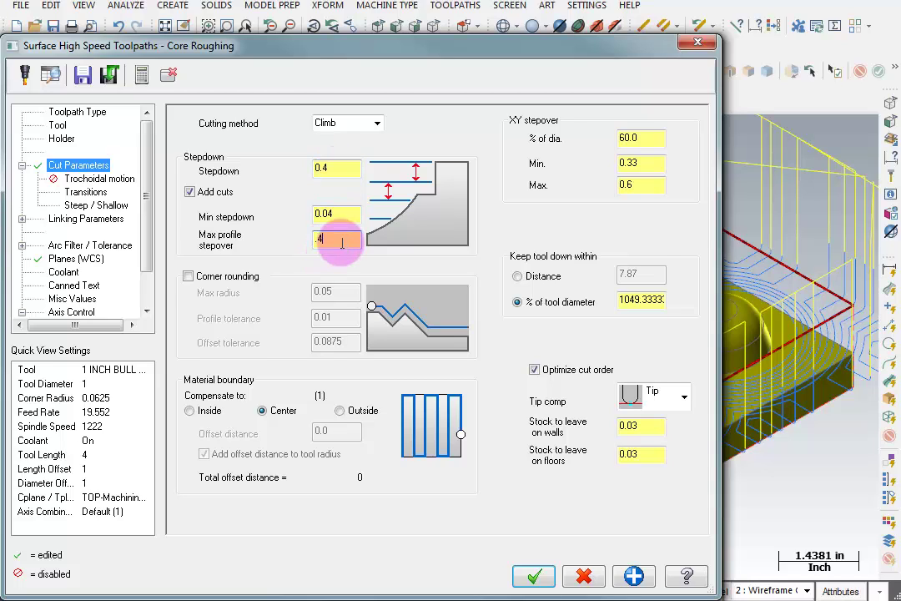
pyautogui.click(534, 576)
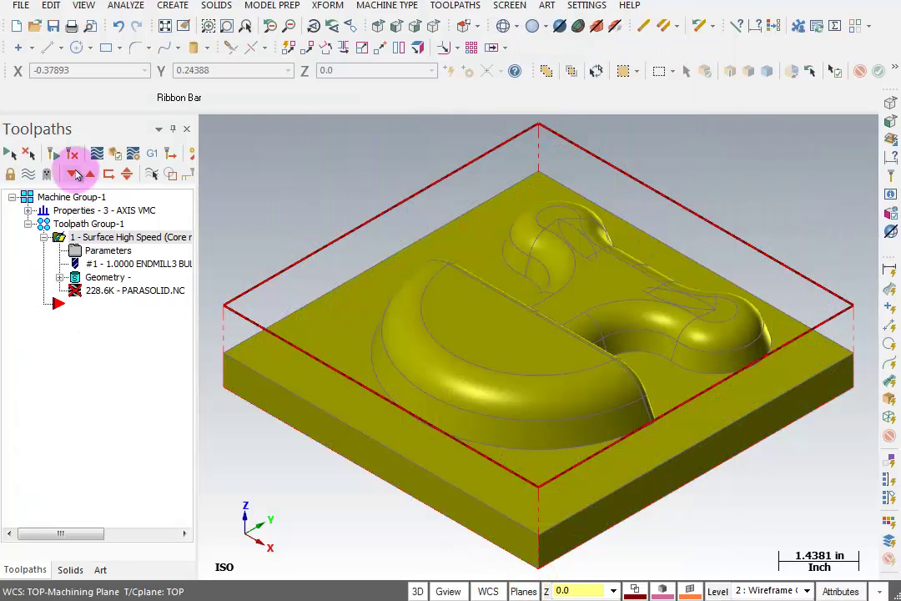
# - Regenerate the dirty Core Roughing toolpath and view its new passes from the front
pyautogui.click(73, 154)
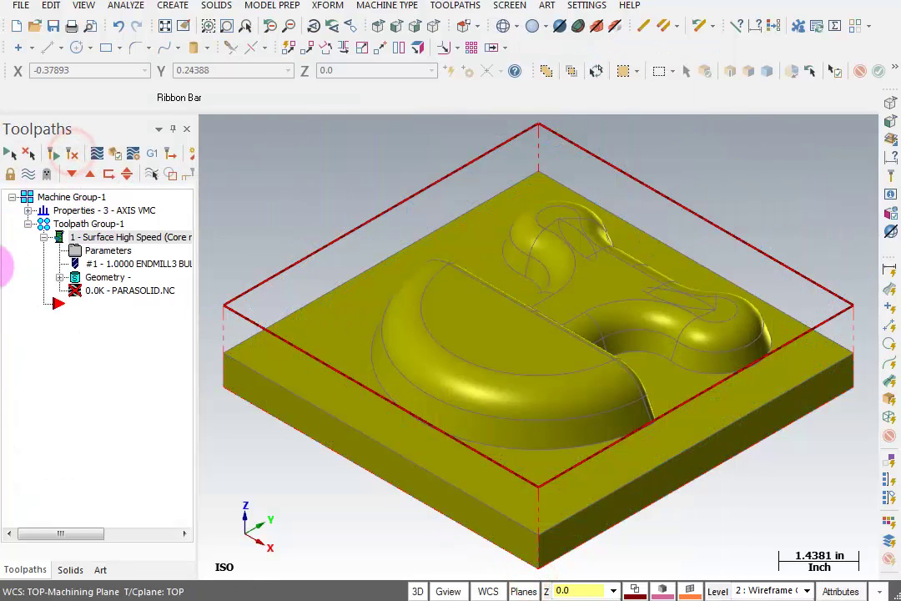
pyautogui.rightClick(293, 275)
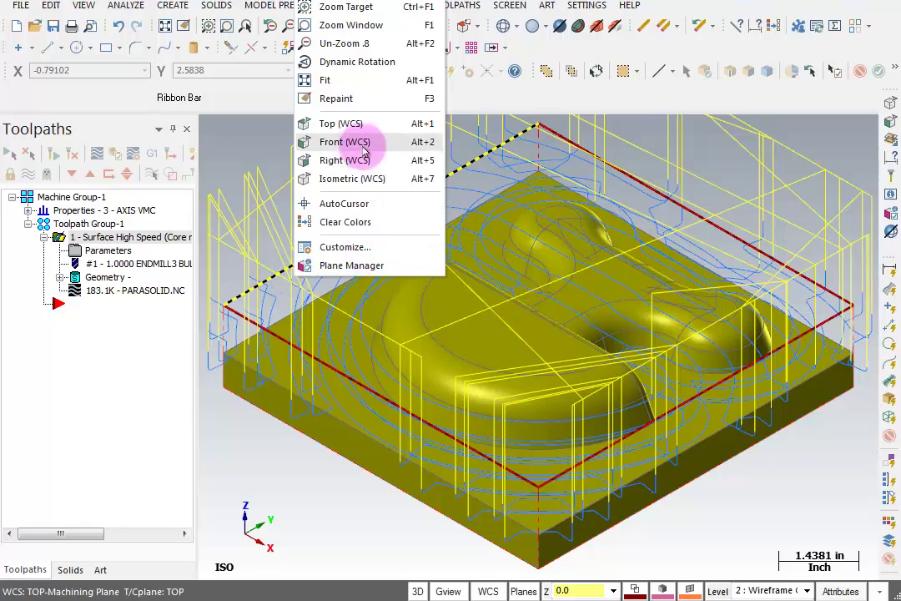
pyautogui.click(332, 144)
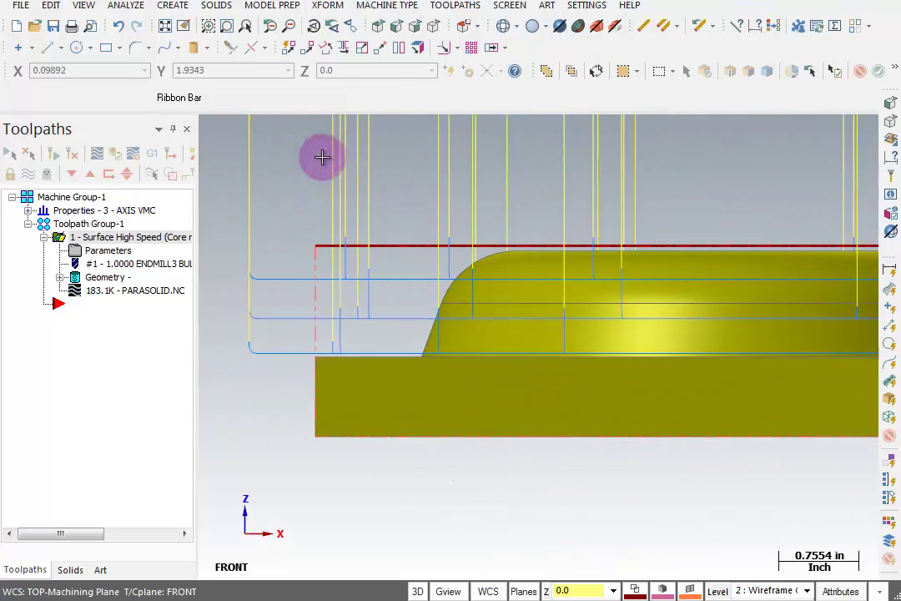
pyautogui.scroll(-3, 244, 368)
pyautogui.scroll(5, 237, 368)
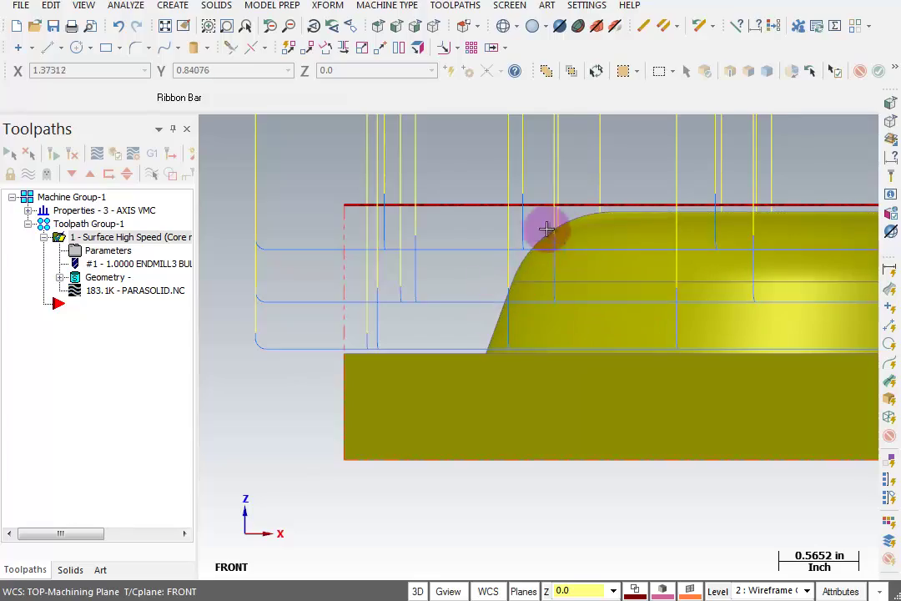
# - Inspect the regenerated passes in an oblique 3D view, then verify the Core Roughing operation
pyautogui.moveTo(550, 324); pyautogui.dragTo(512, 360, button='middle')
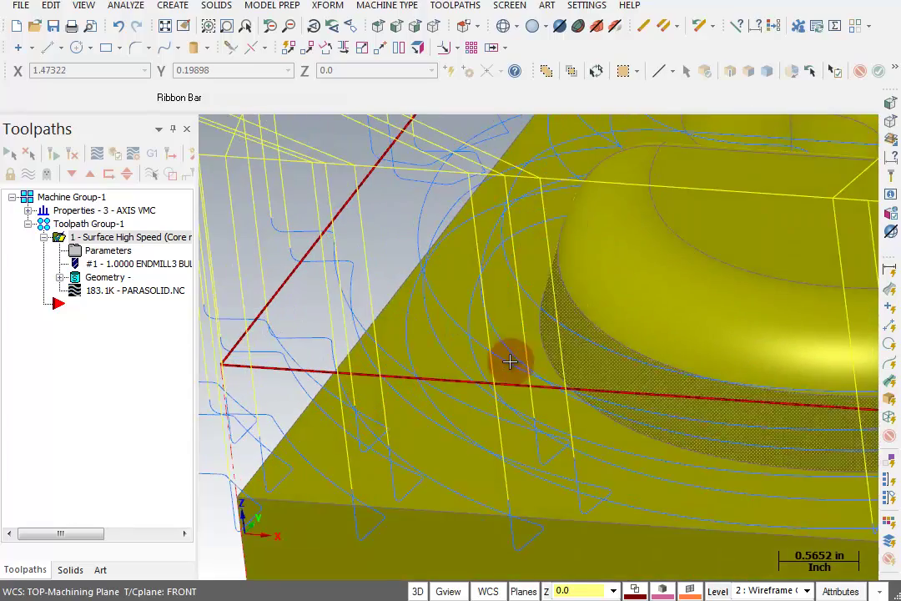
pyautogui.scroll(-6, 499, 358)
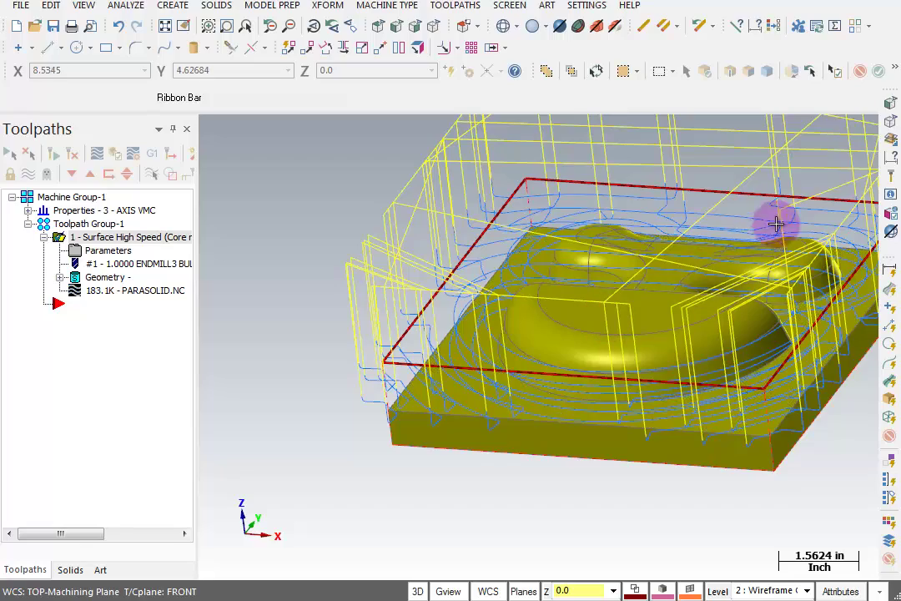
pyautogui.scroll(2, 830, 198)
pyautogui.scroll(-1, 828, 197)
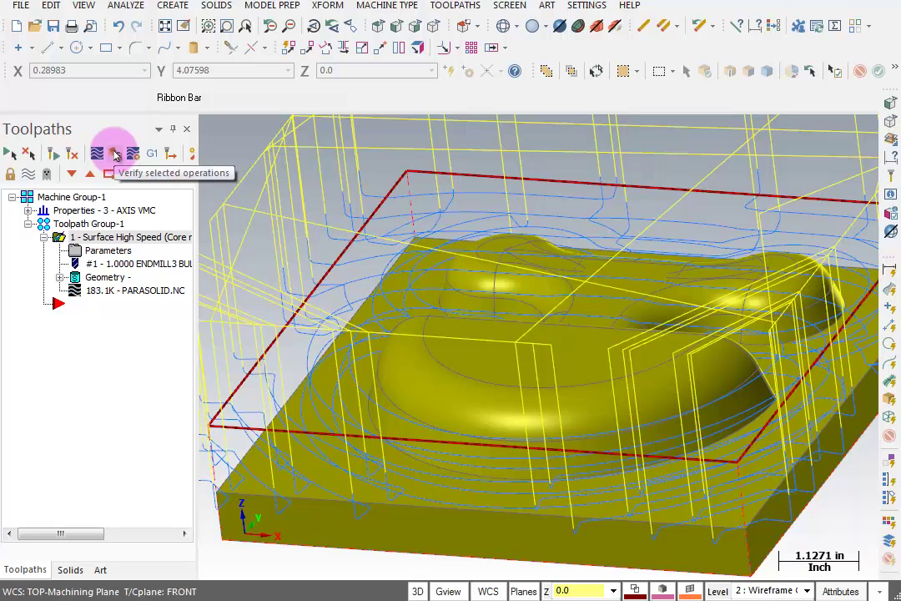
pyautogui.click(115, 156)
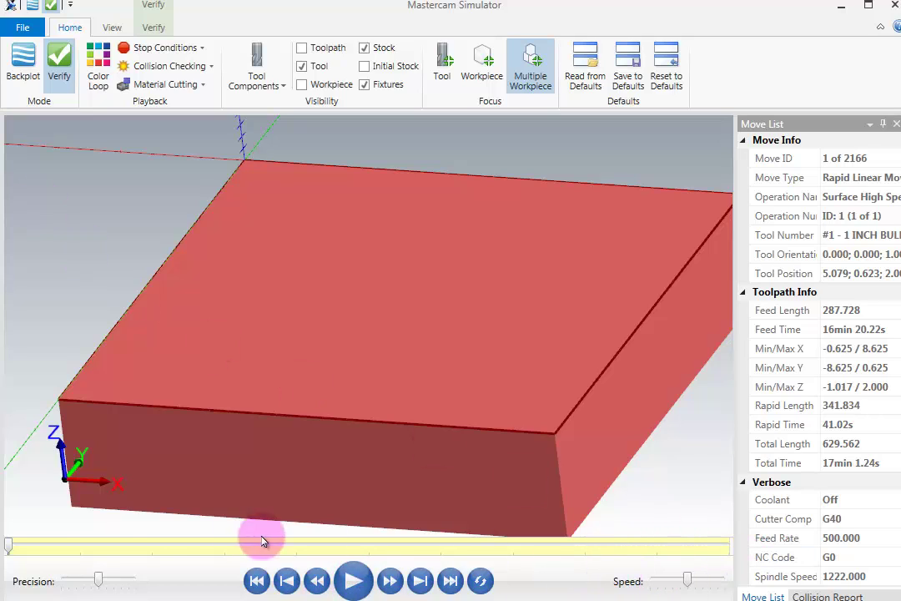
# - Scrub the simulation to move 2166 to show the final roughed, terraced stock
pyautogui.moveTo(8, 547); pyautogui.dragTo(729, 555)
pyautogui.press('space')
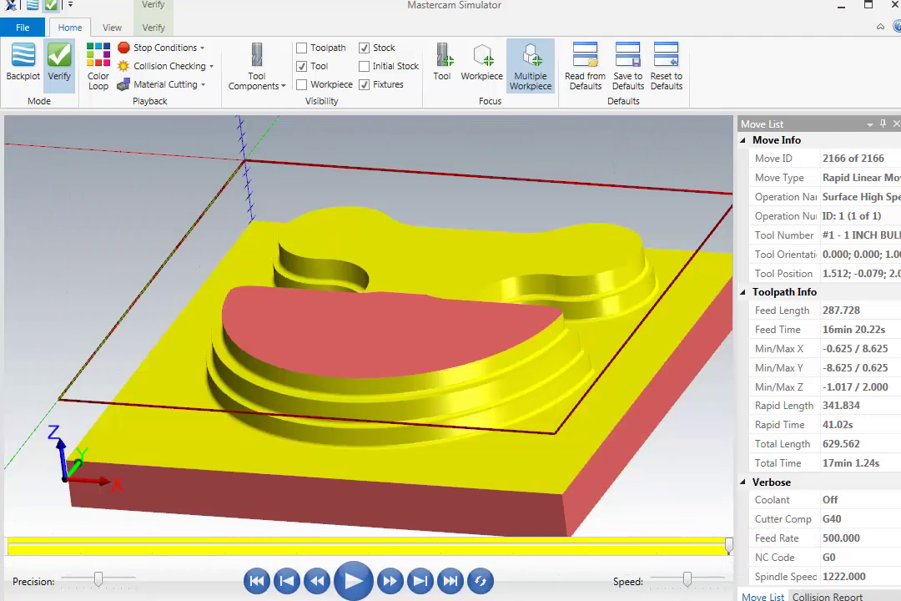